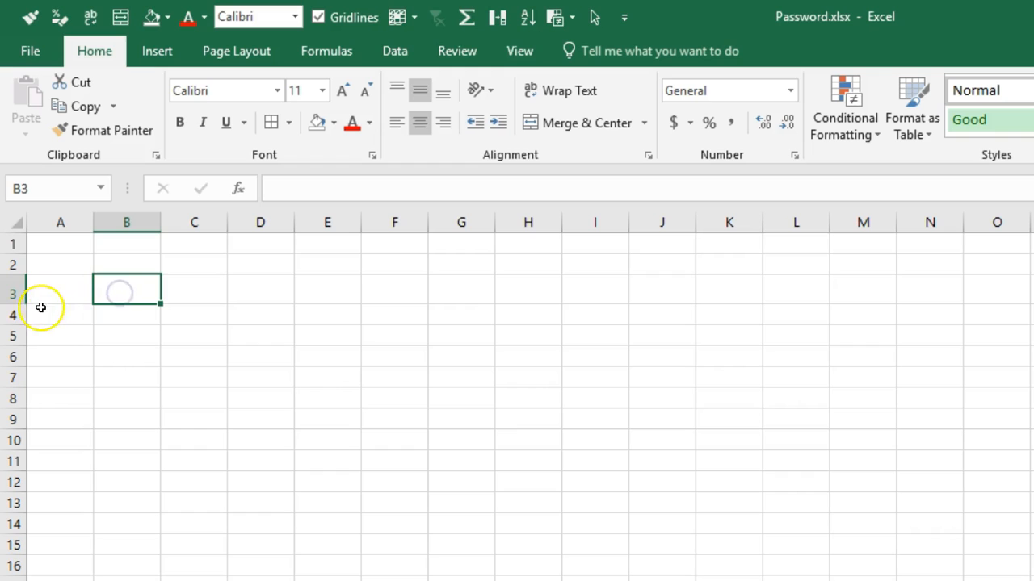
Auto-fit the height of row 3 and enter the first sample street address in cell B3.
{"action": "double_click", "coordinate": [16, 303]}
{"action": "left_click", "coordinate": [115, 282]}
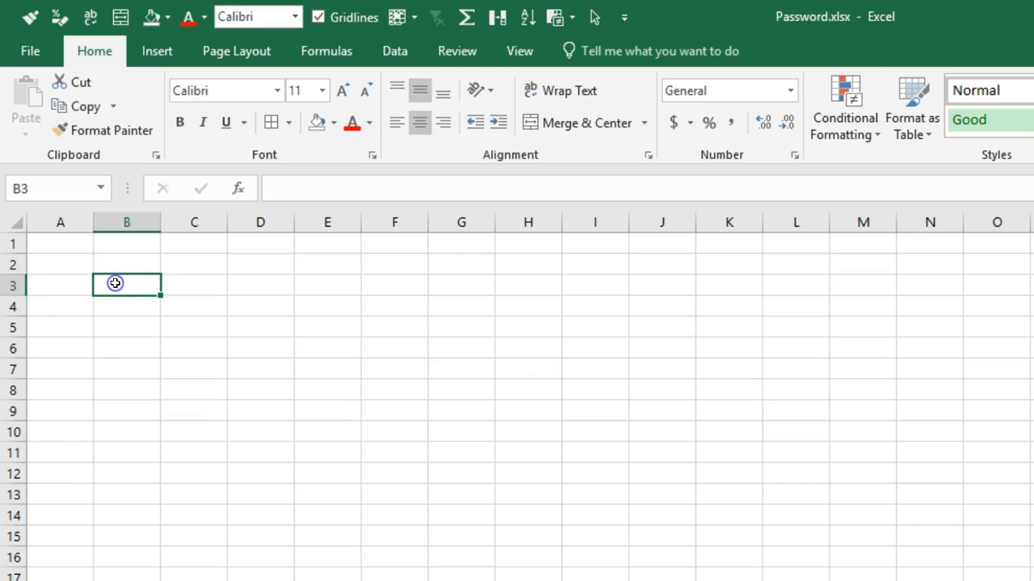
{"action": "type", "text": "12"}
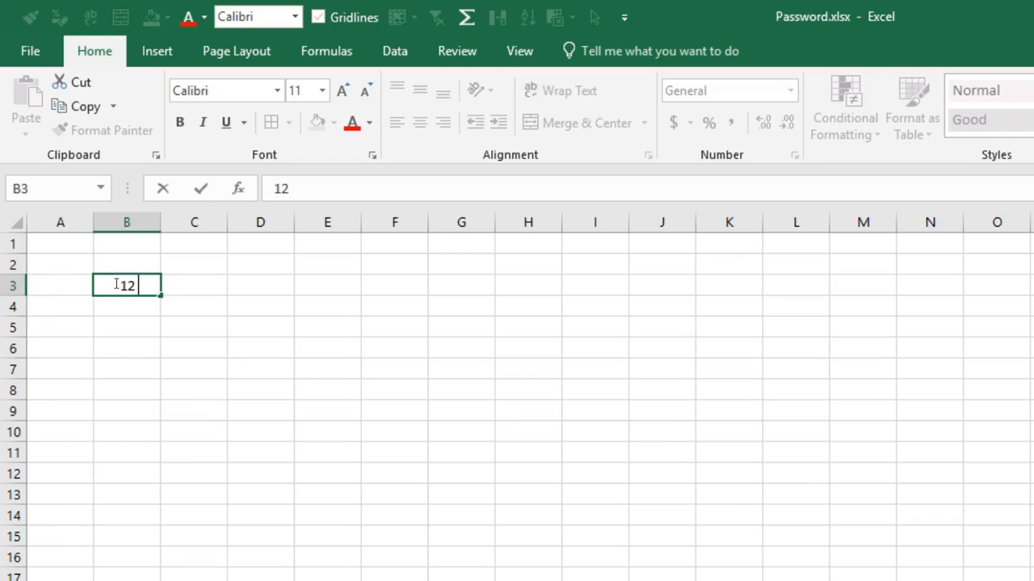
{"action": "type", "text": " FItzroy Road"}
{"action": "key", "text": "Return"}
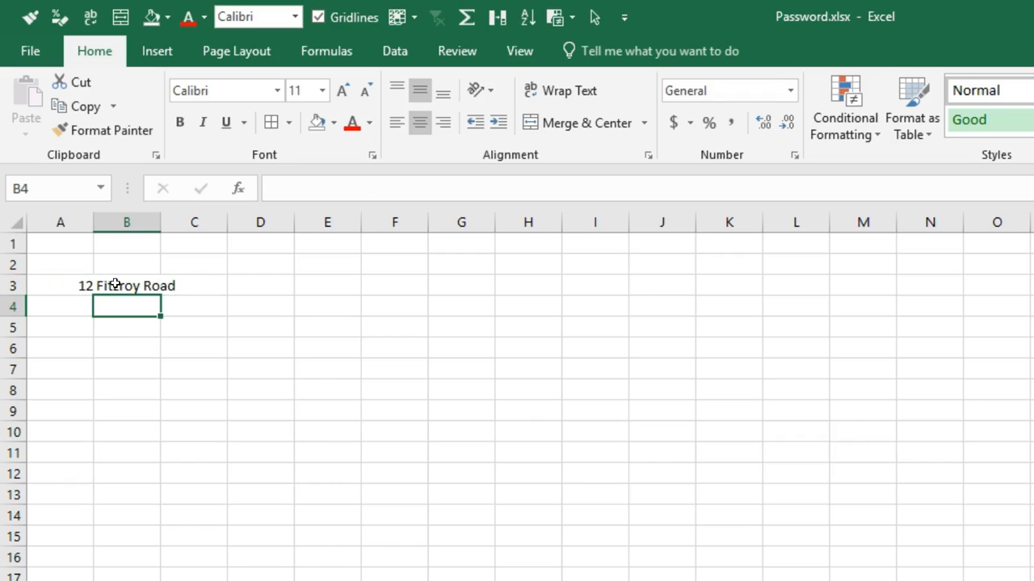
Widen column B to fit the address and enter the second sample street address in cell B4.
{"action": "left_click_drag", "start_coordinate": [161, 222], "coordinate": [224, 232]}
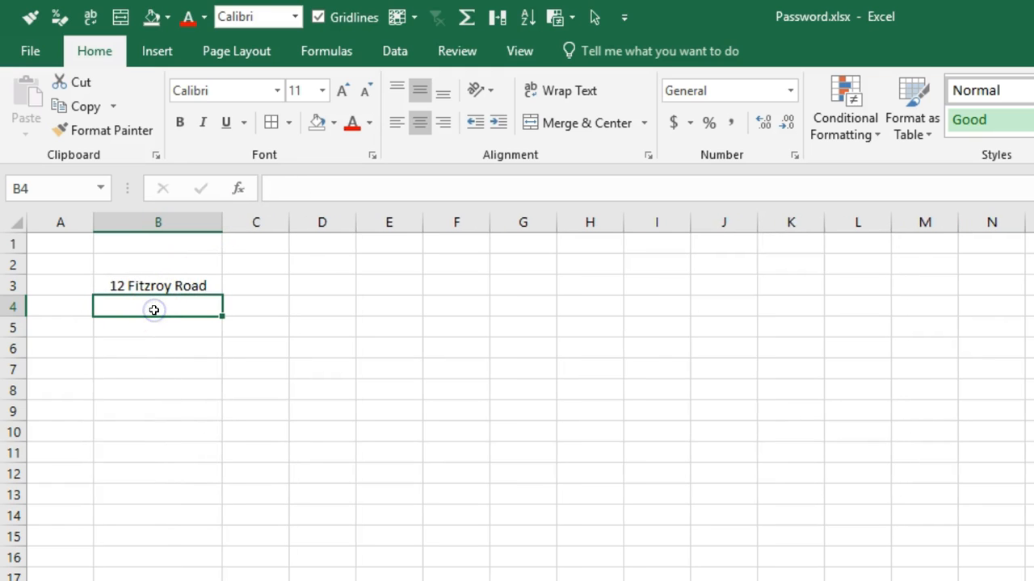
{"action": "type", "text": "2"}
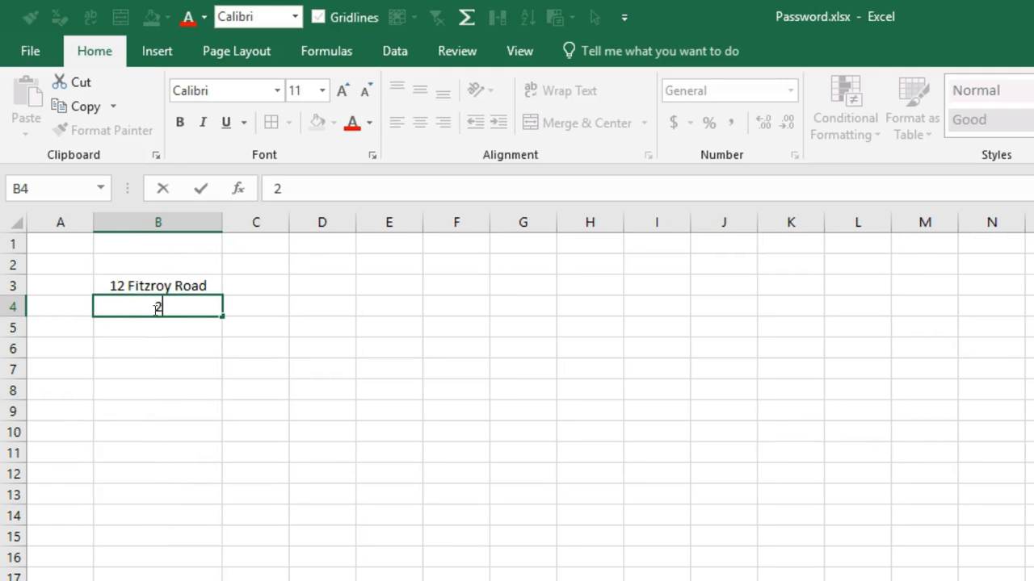
{"action": "type", "text": "4 Johnson"}
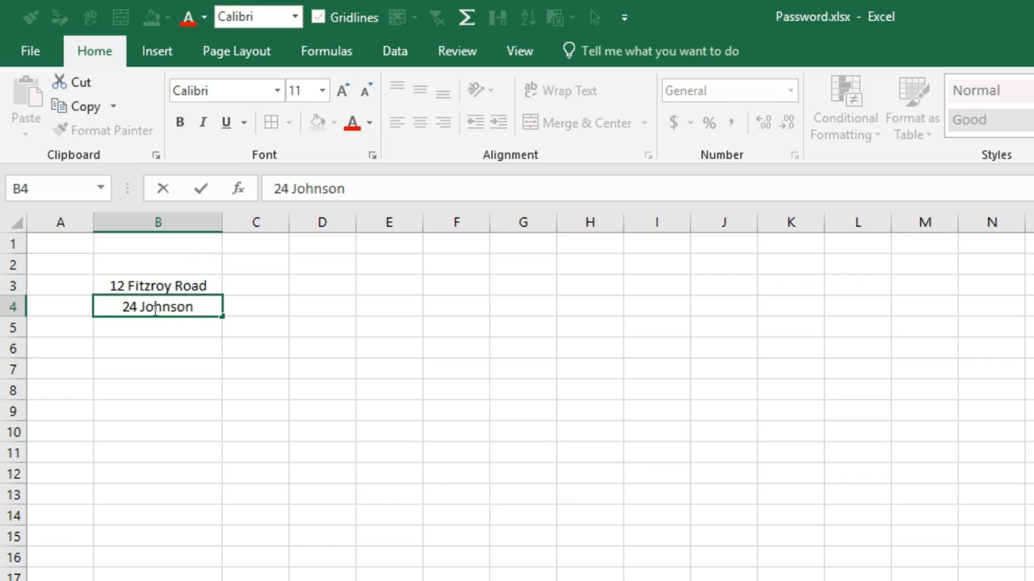
{"action": "type", "text": " Street"}
{"action": "key", "text": "Return"}
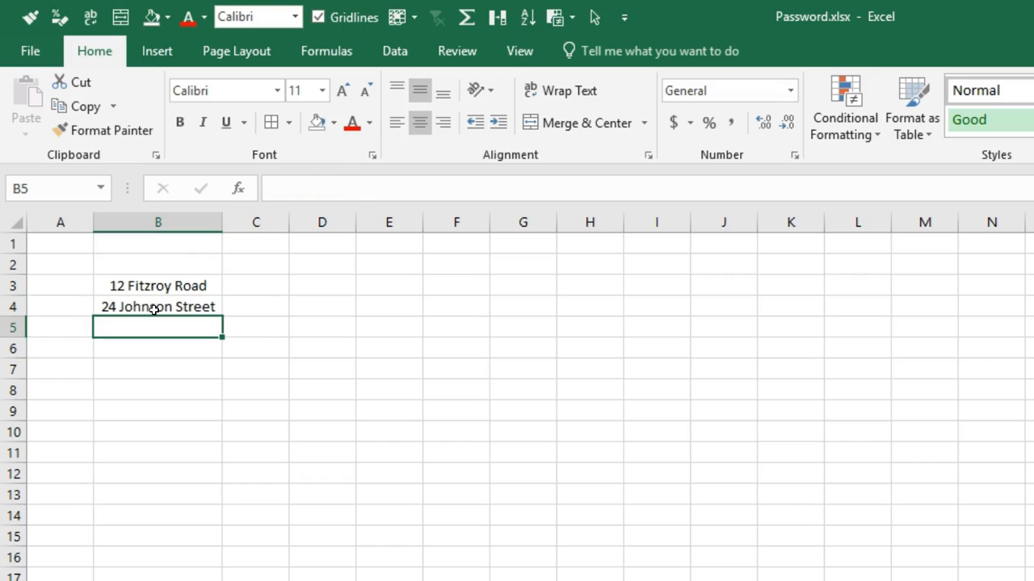
Enter the third sample street address in cell B5 and widen column B further.
{"action": "type", "text": "564"}
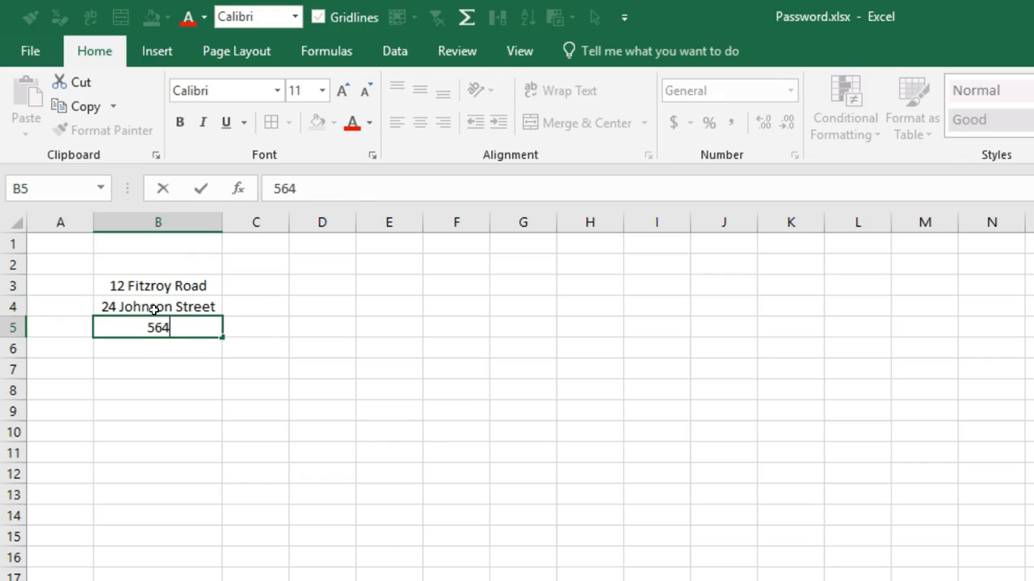
{"action": "type", "text": " Melville Court"}
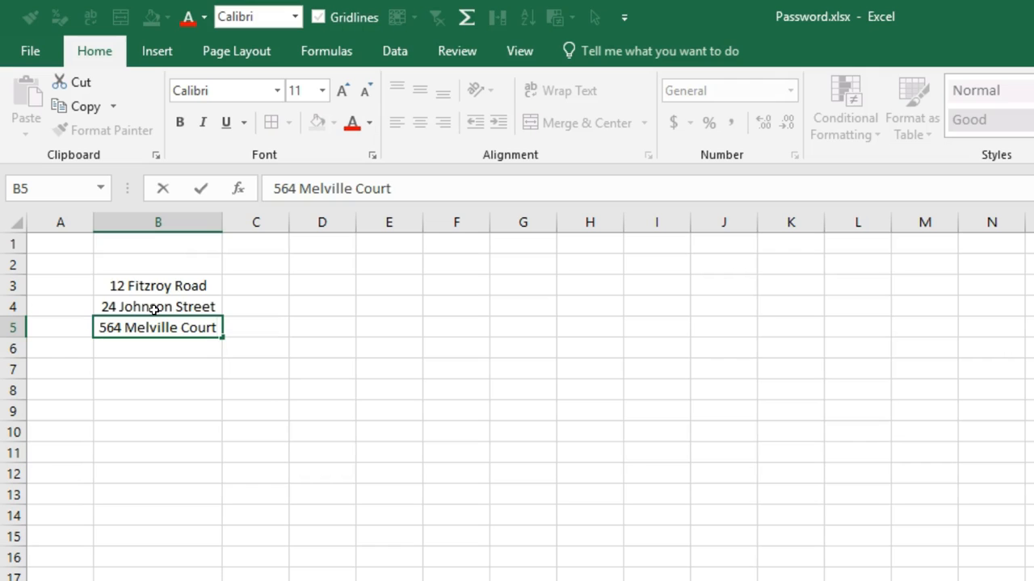
{"action": "key", "text": "Return"}
{"action": "left_click_drag", "start_coordinate": [223, 218], "coordinate": [264, 229]}
{"action": "left_click", "coordinate": [277, 281]}
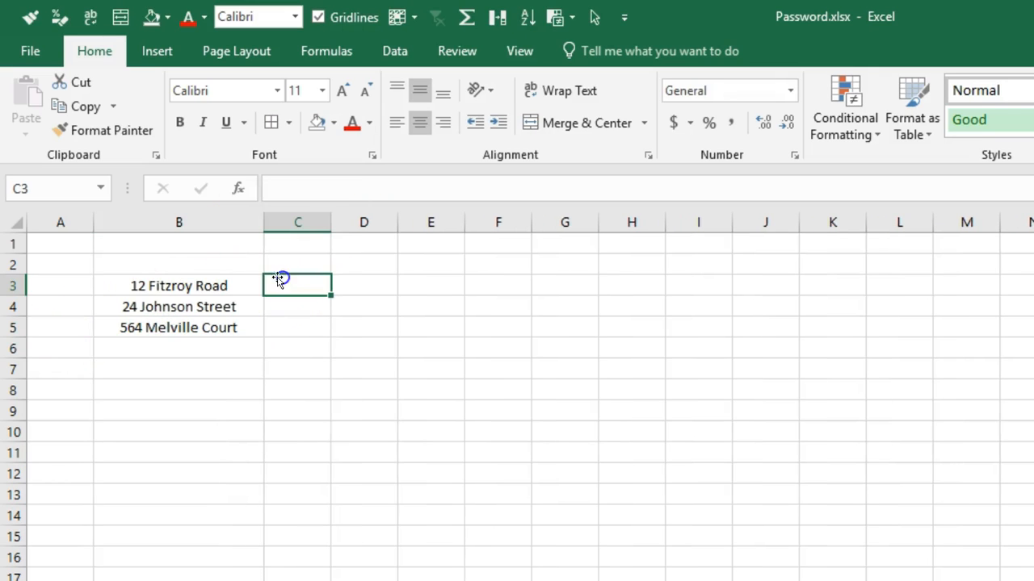
{"action": "double_click", "coordinate": [197, 285]}
{"action": "left_click_drag", "start_coordinate": [196, 285], "coordinate": [261, 299]}
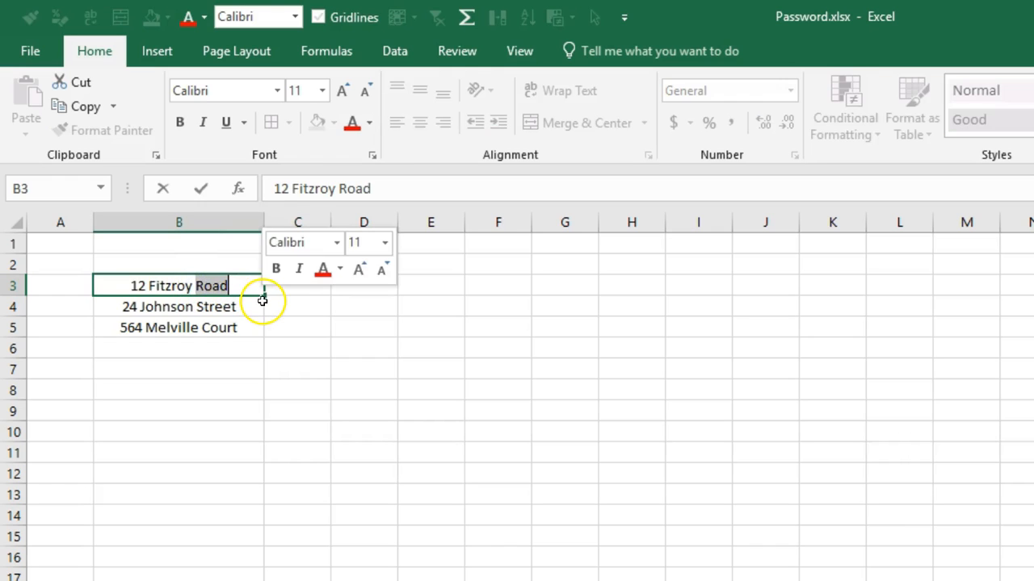
{"action": "key", "text": "Escape"}
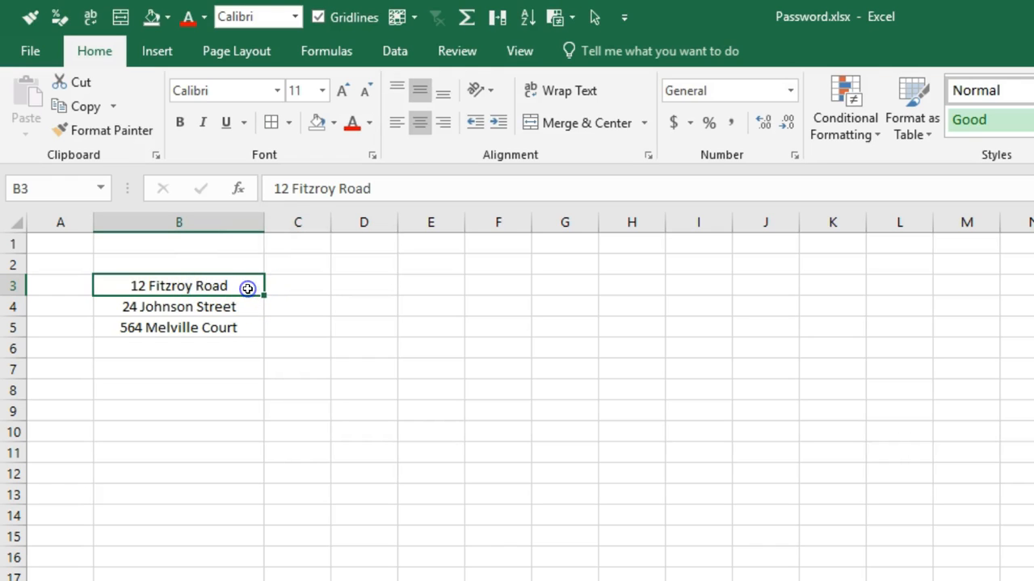
Append a comma and the state abbreviation to each address: VIC in B3, NSW in B4 and TAS in B5.
{"action": "type", "text": ", VIC"}
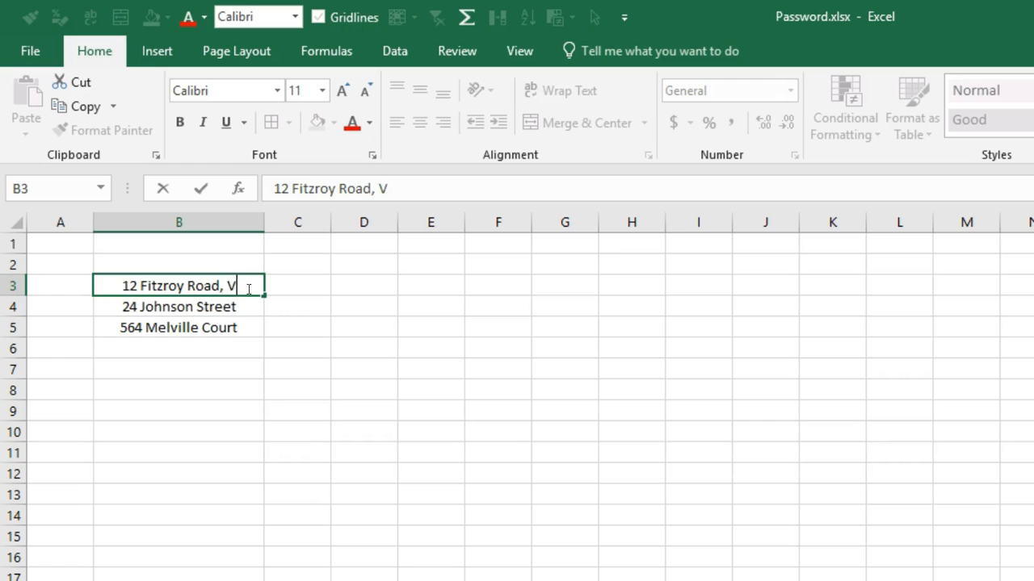
{"action": "key", "text": "Return"}
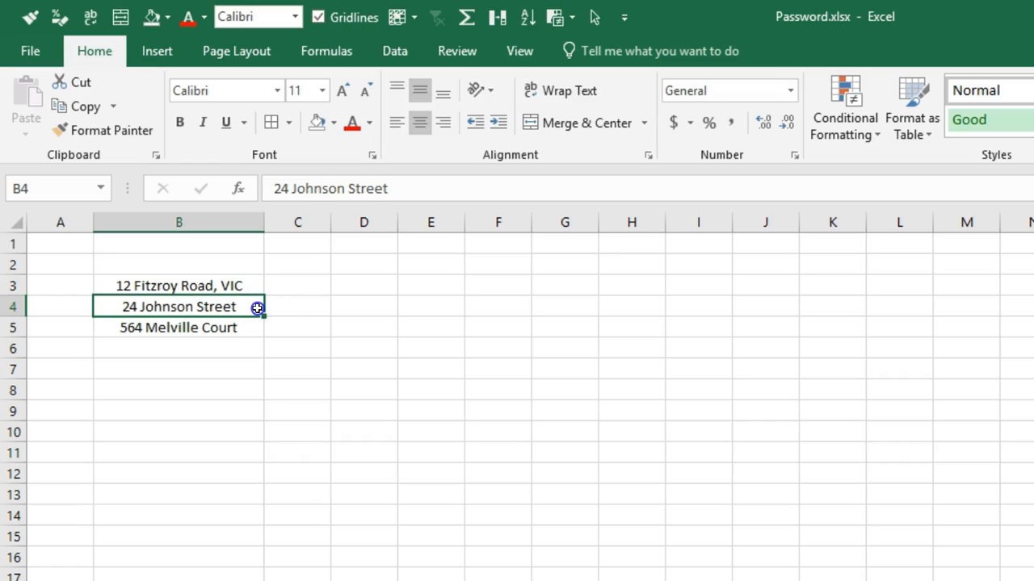
{"action": "double_click", "coordinate": [256, 307]}
{"action": "type", "text": ", NSW"}
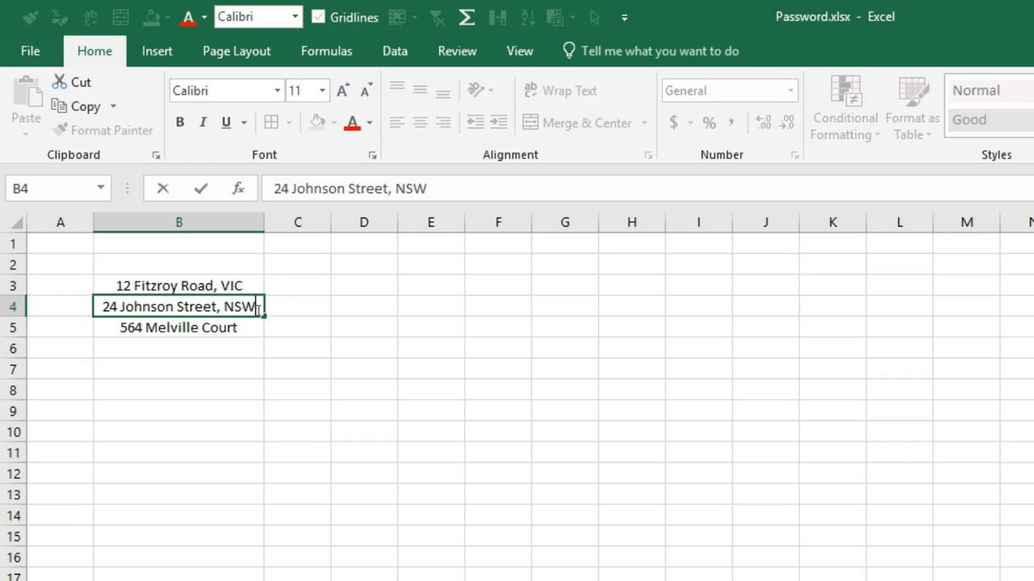
{"action": "key", "text": "Return"}
{"action": "left_click", "coordinate": [245, 329]}
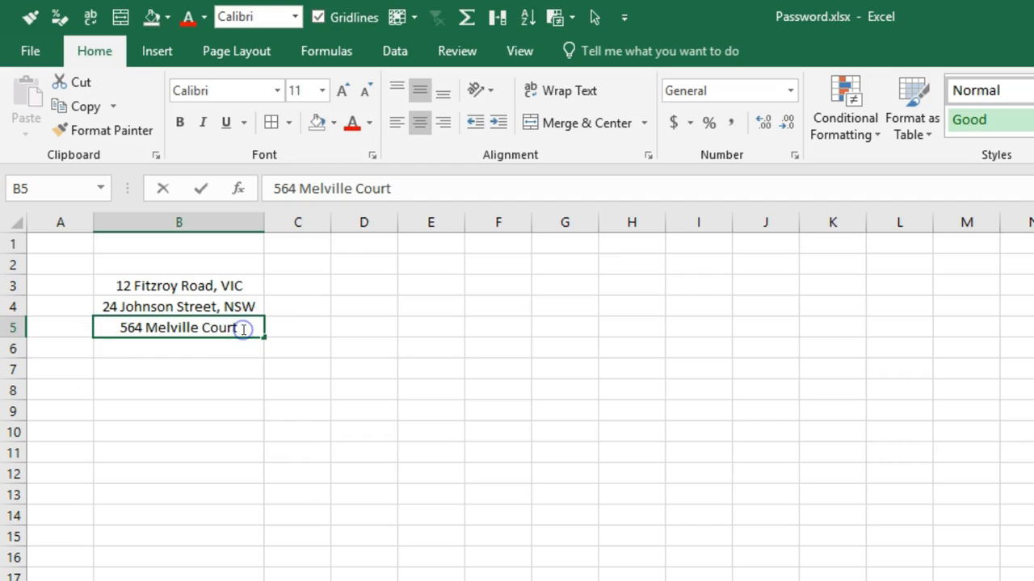
{"action": "double_click", "coordinate": [243, 330]}
{"action": "type", "text": ", TAS"}
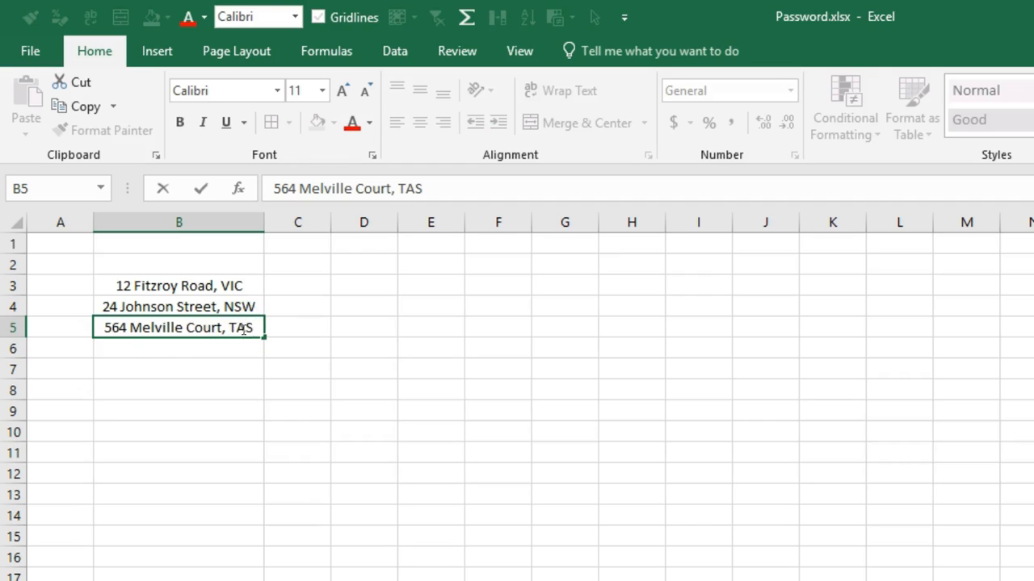
{"action": "key", "text": "Return"}
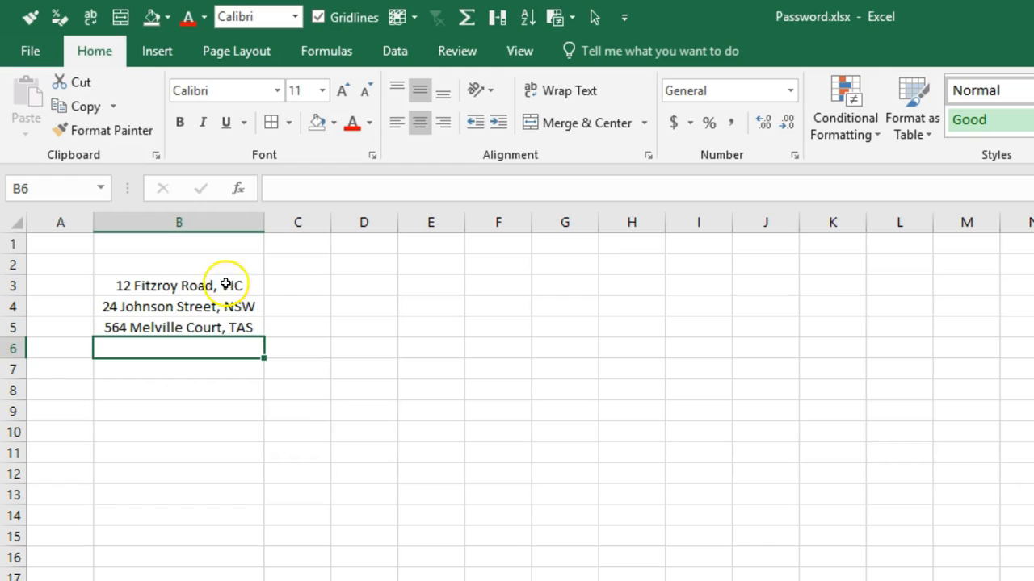
{"action": "left_click", "coordinate": [5, 222]}
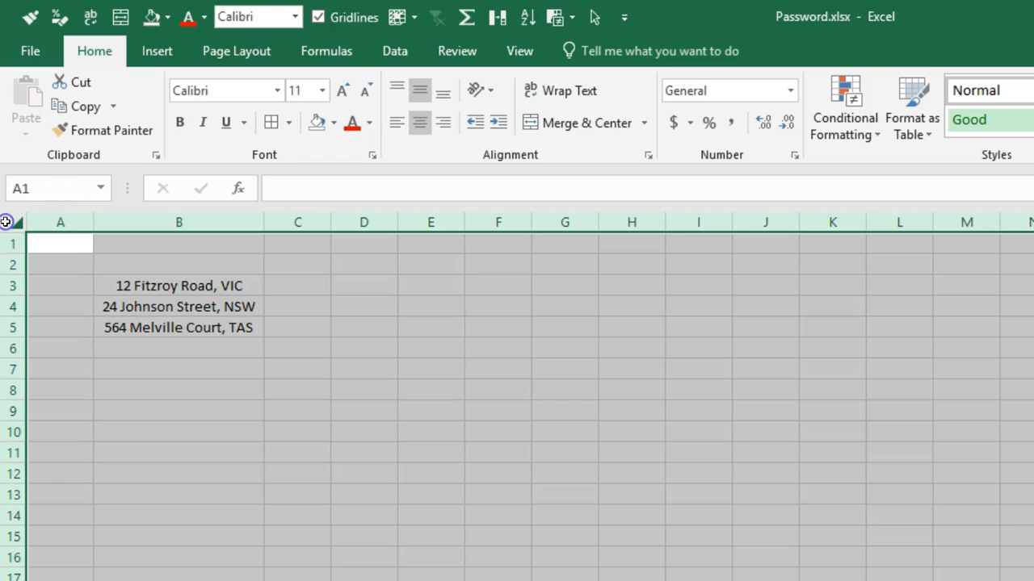
{"action": "left_click", "coordinate": [277, 90]}
{"action": "left_click_drag", "start_coordinate": [456, 144], "coordinate": [452, 268]}
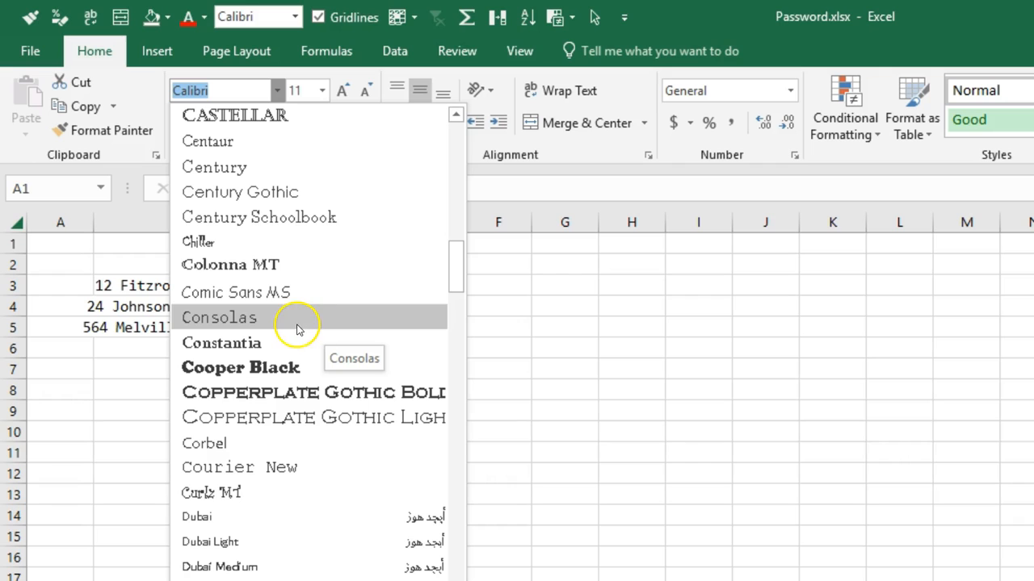
{"action": "left_click", "coordinate": [895, 355]}
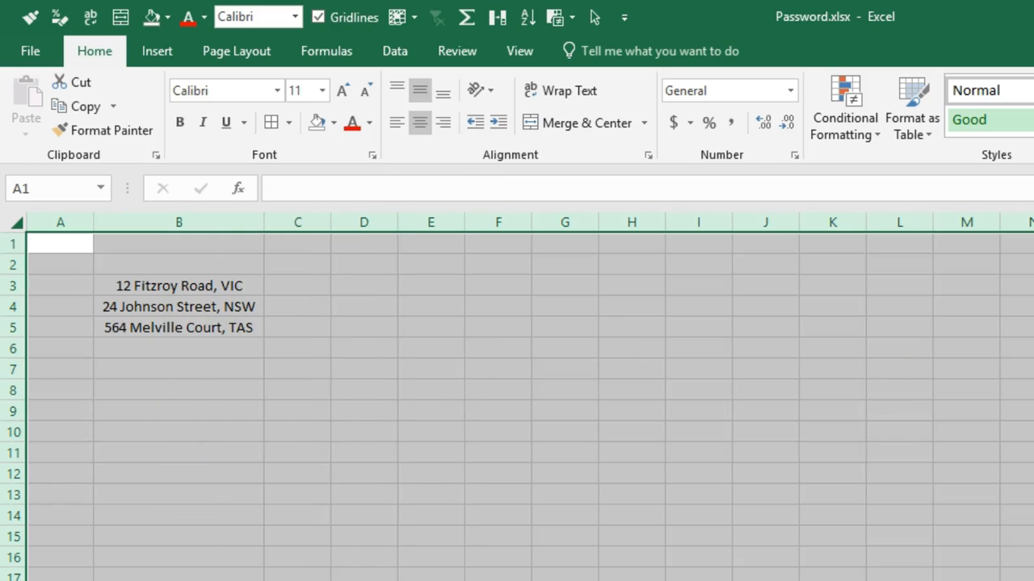
Left-align the contents of all cells in the worksheet.
{"action": "scroll", "coordinate": [517, 396], "scroll_direction": "up", "scroll_amount": 4}
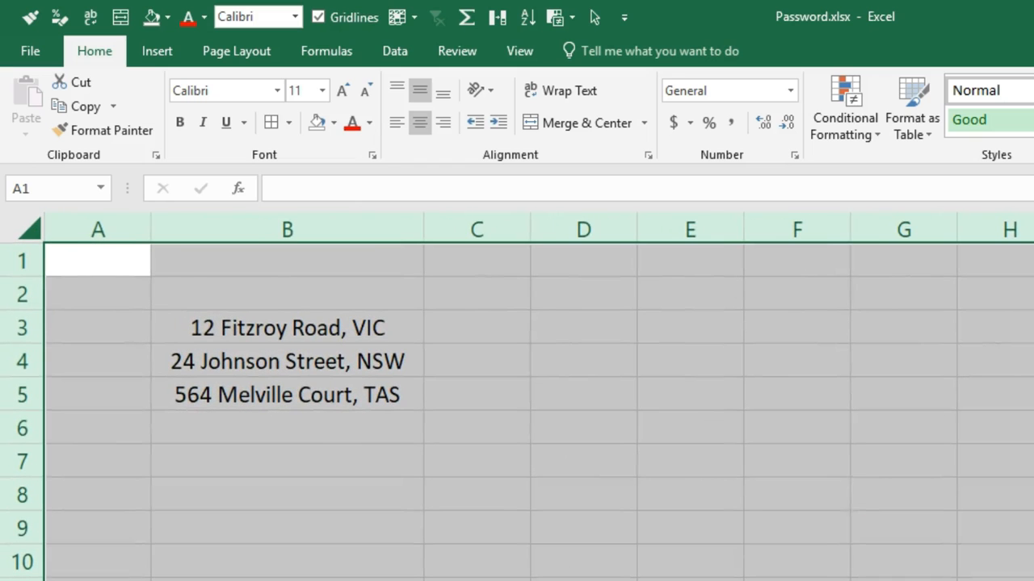
{"action": "left_click", "coordinate": [397, 122]}
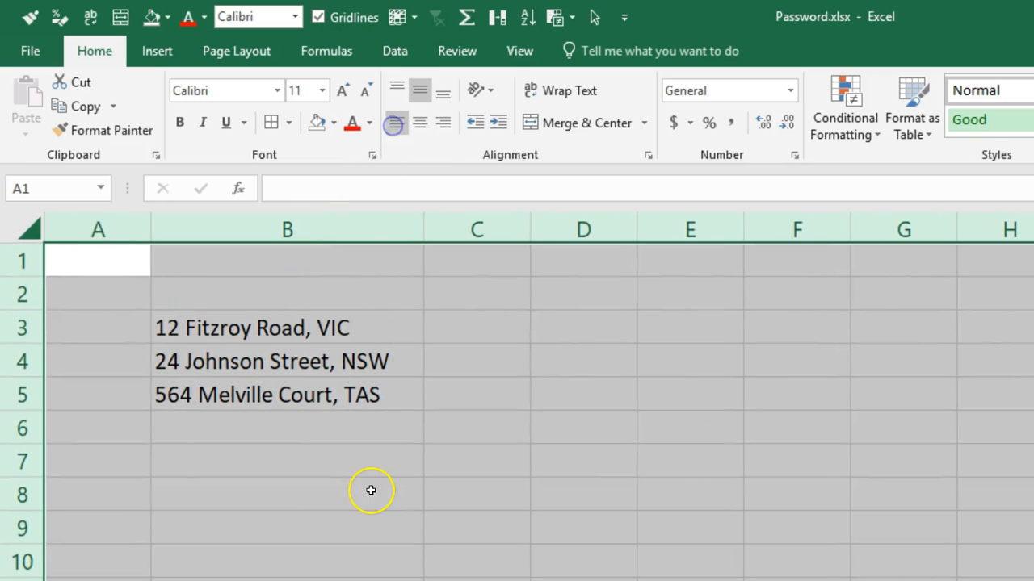
{"action": "left_click", "coordinate": [258, 394]}
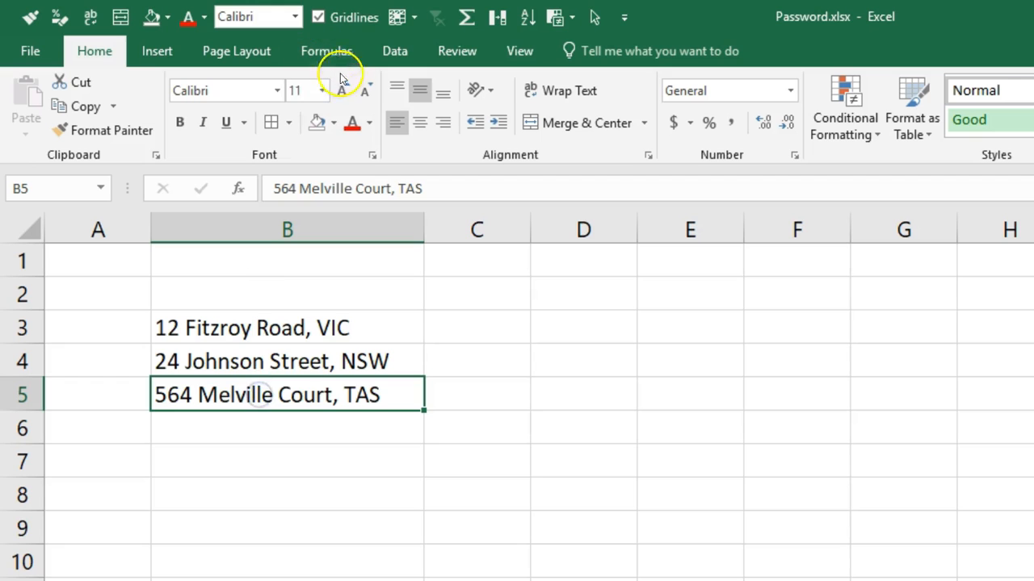
Change the font of all cells in the worksheet to Consolas.
{"action": "left_click", "coordinate": [23, 223]}
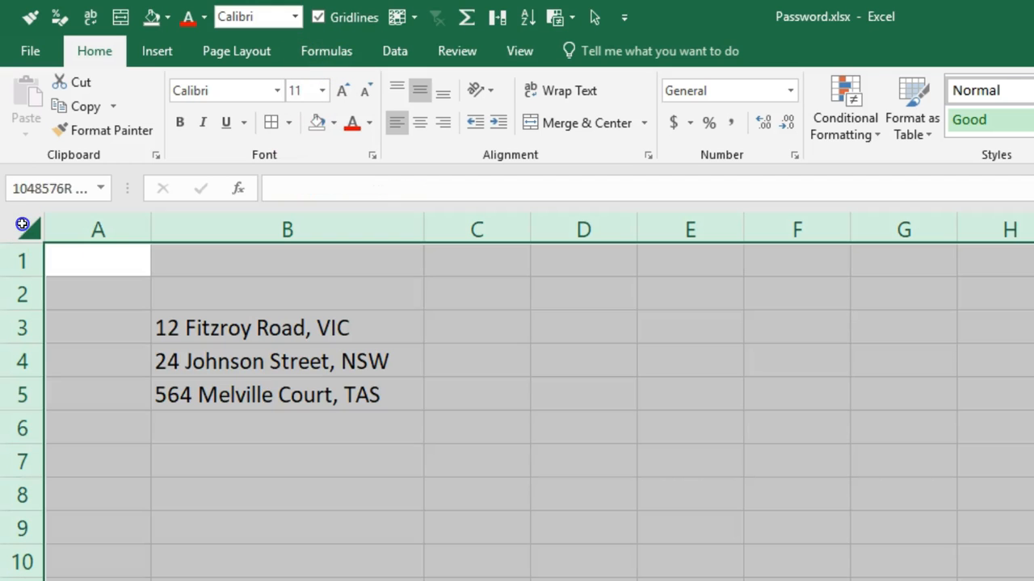
{"action": "left_click", "coordinate": [277, 91]}
{"action": "type", "text": "Consolas"}
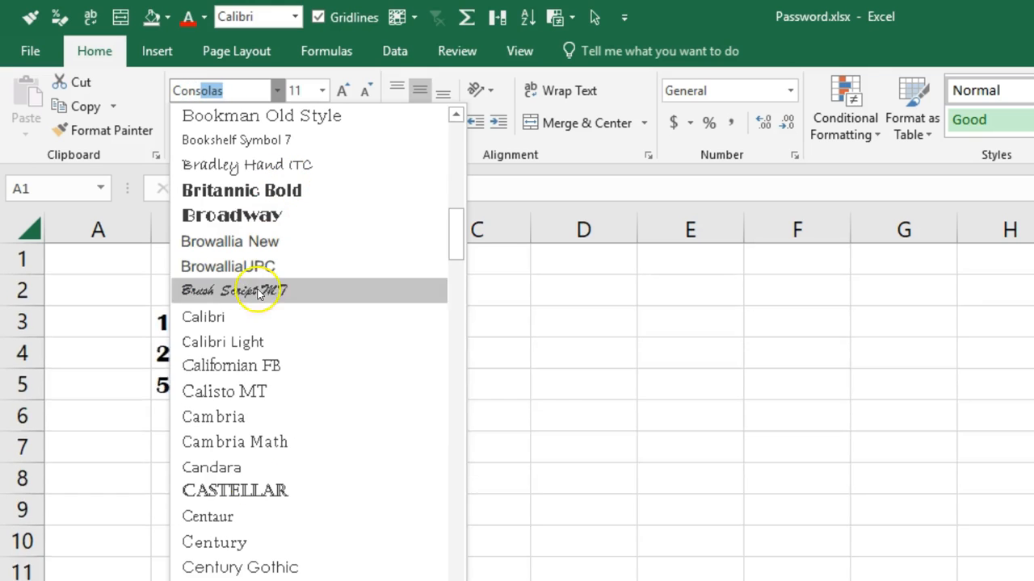
{"action": "key", "text": "Return"}
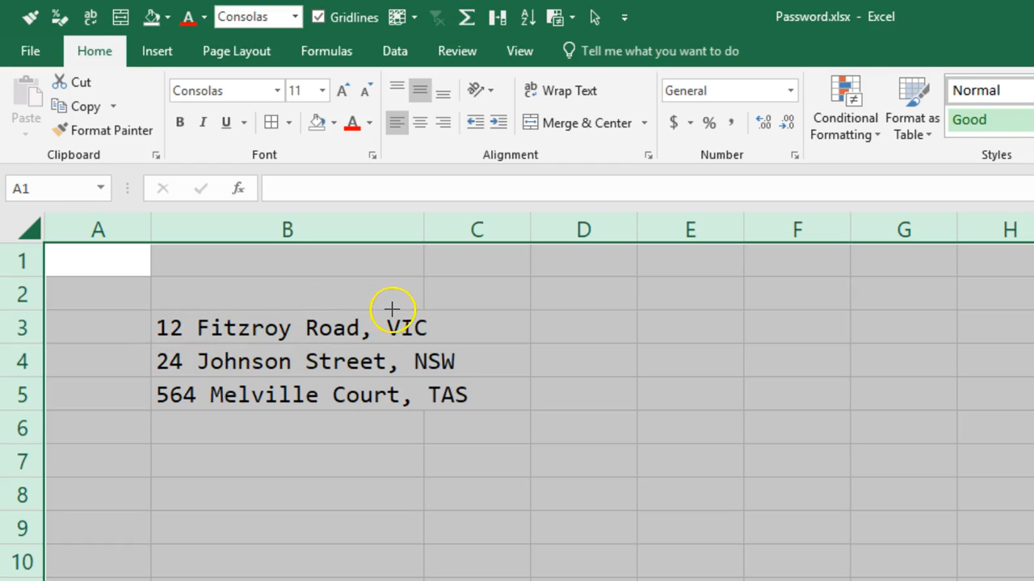
{"action": "left_click_drag", "start_coordinate": [413, 398], "coordinate": [393, 328]}
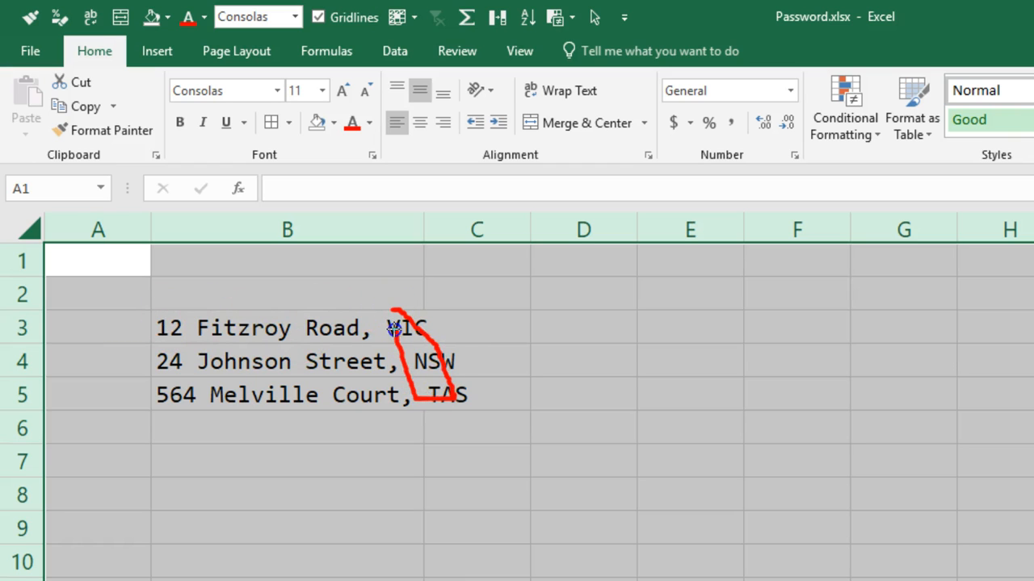
{"action": "key", "text": "Escape"}
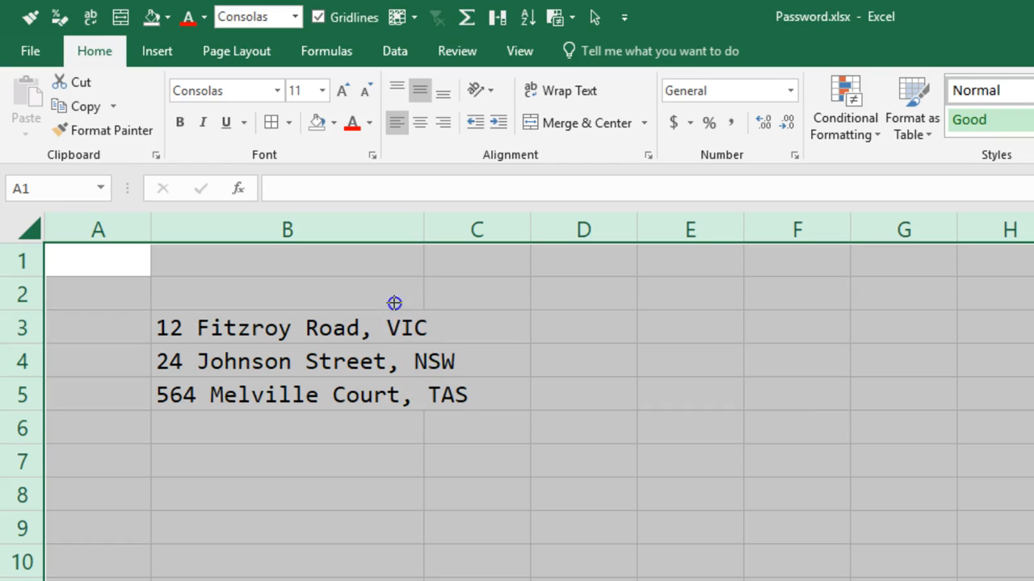
{"action": "key", "text": "Escape"}
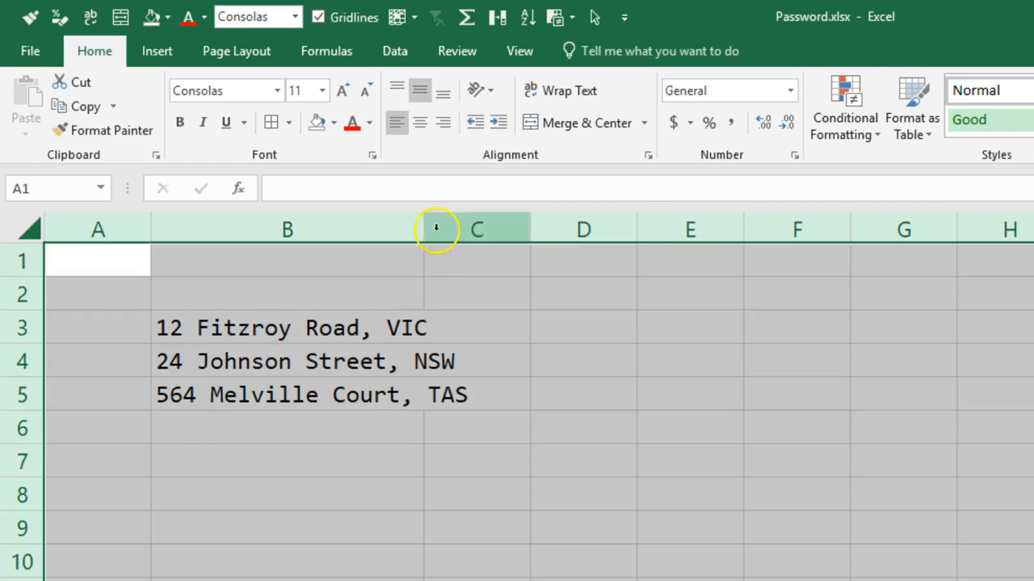
Widen column B so that the full addresses fit inside it.
{"action": "left_click_drag", "start_coordinate": [426, 228], "coordinate": [506, 231]}
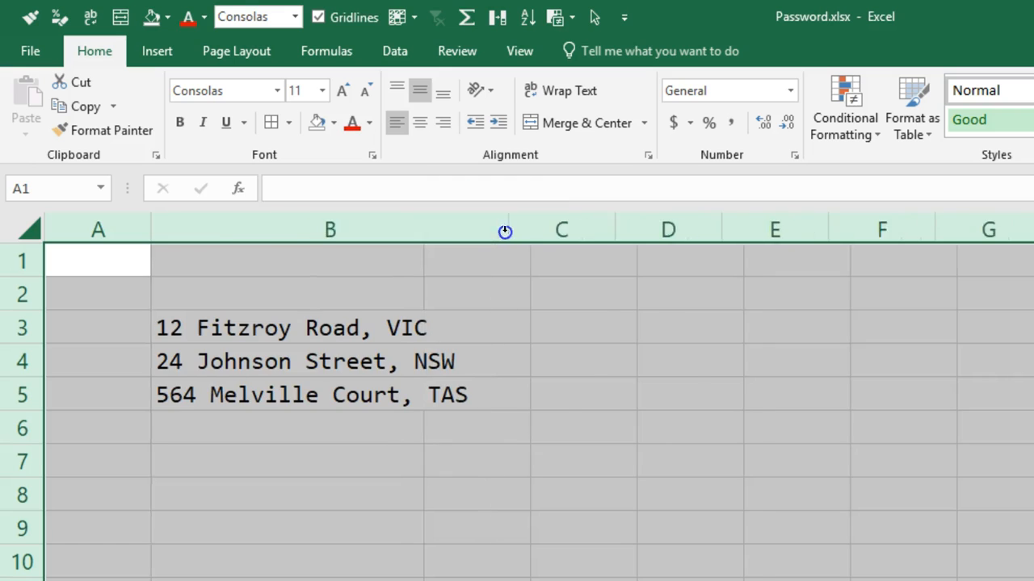
{"action": "key", "text": "ctrl+z"}
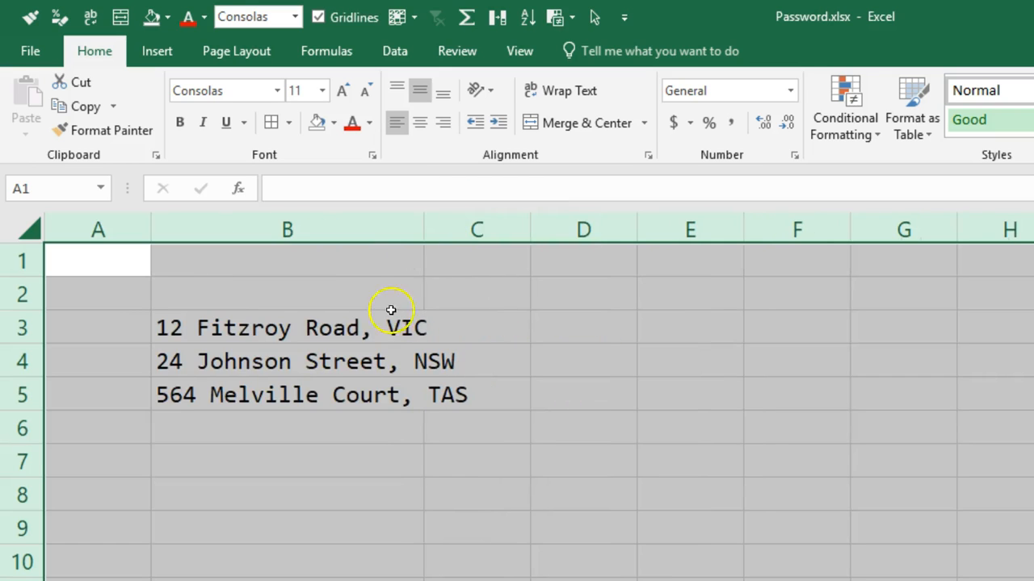
{"action": "left_click", "coordinate": [374, 327]}
{"action": "left_click_drag", "start_coordinate": [422, 231], "coordinate": [552, 233]}
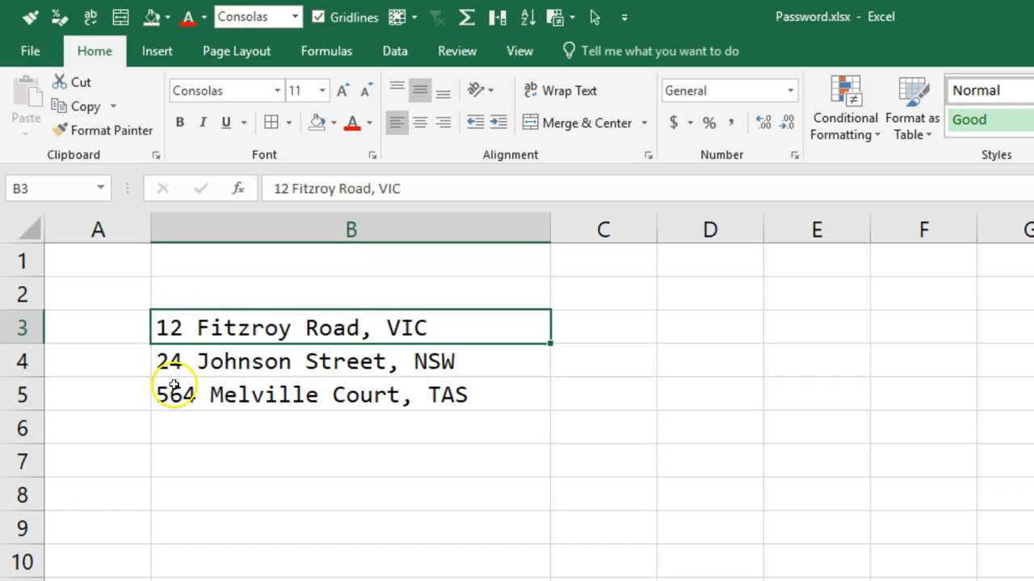
Enter the formula =LEFT(B3,4) in C3 to extract the first four characters of the first address.
{"action": "left_click", "coordinate": [609, 321]}
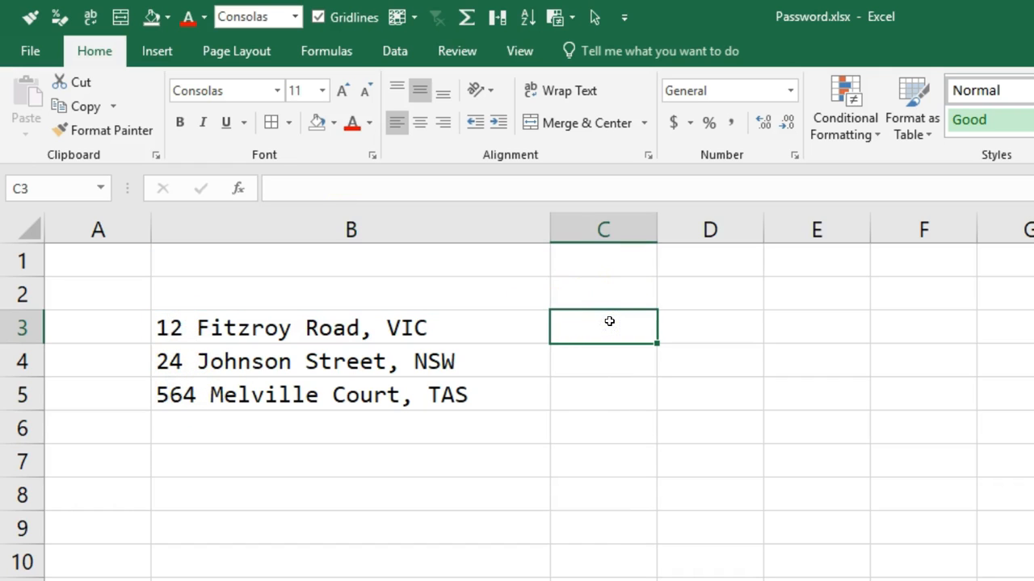
{"action": "type", "text": "=left"}
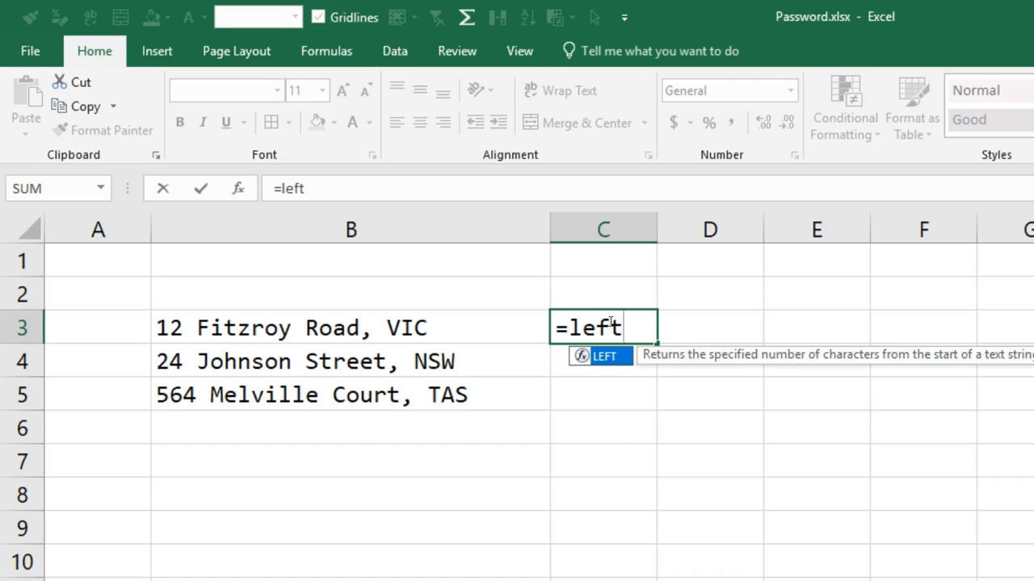
{"action": "type", "text": "("}
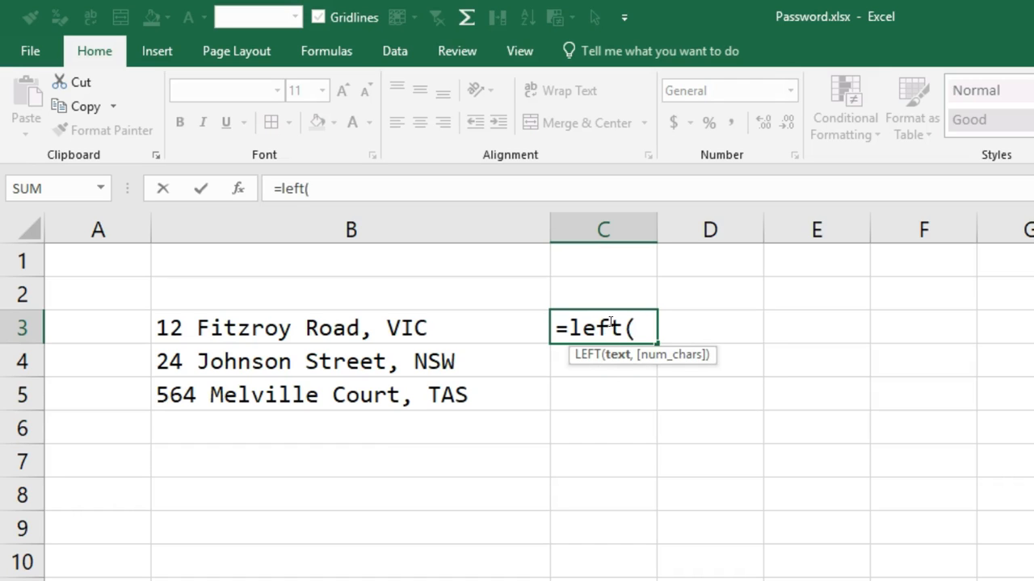
{"action": "key", "text": "Left"}
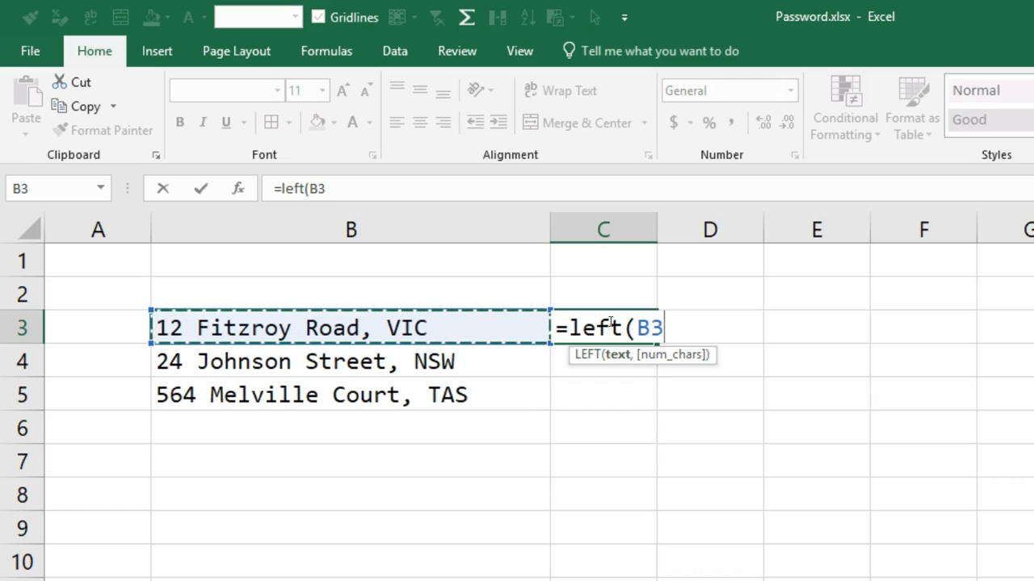
{"action": "type", "text": ",4"}
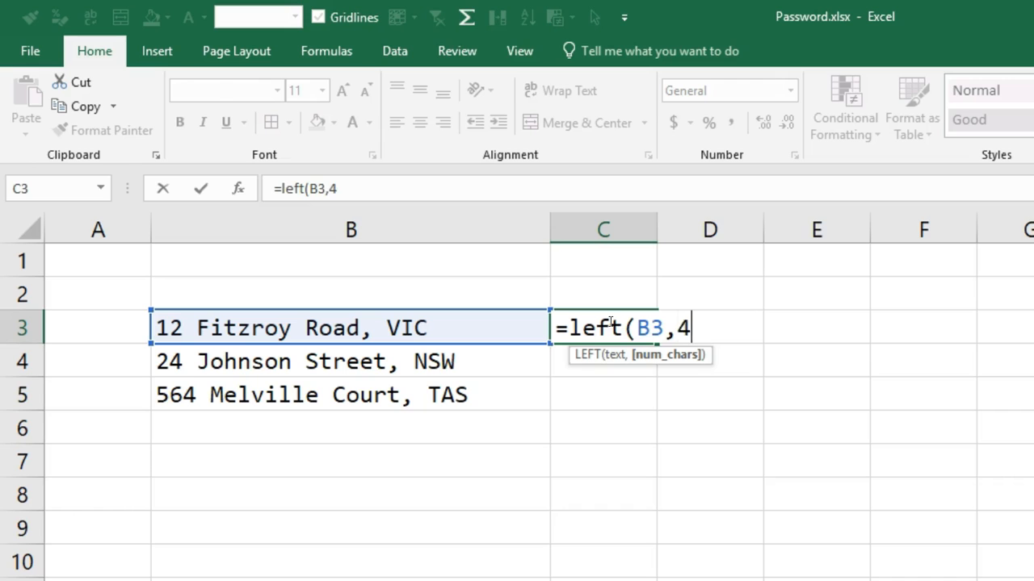
{"action": "key", "text": "Return"}
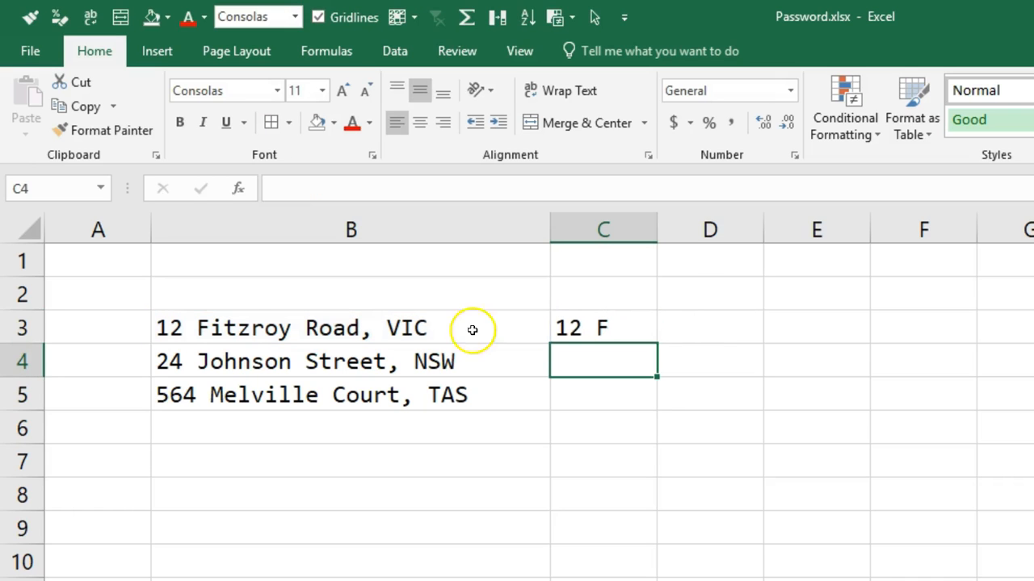
Set the number of characters in C3's LEFT formula to 2 so it extracts only the house number.
{"action": "double_click", "coordinate": [642, 329]}
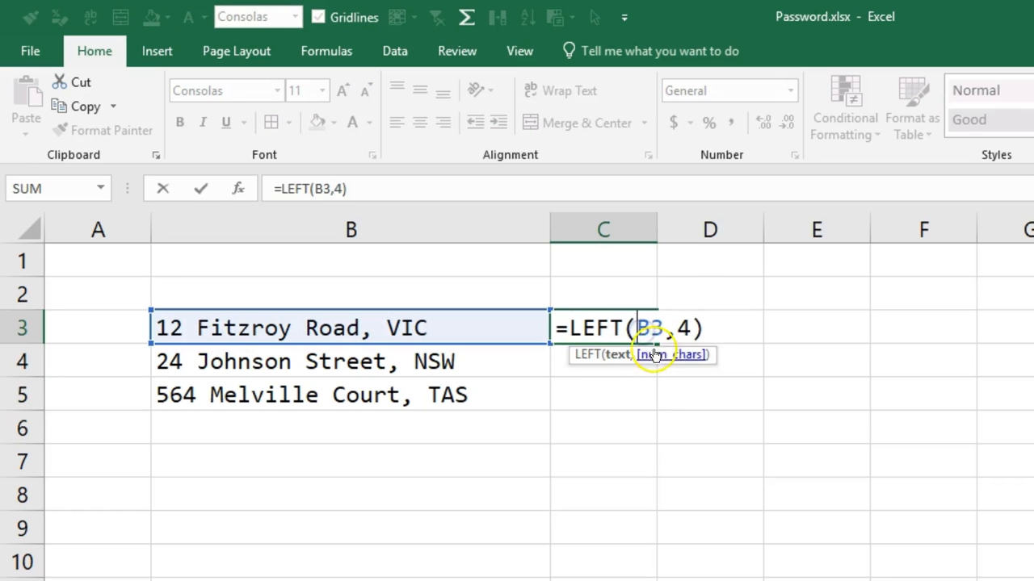
{"action": "left_click", "coordinate": [677, 327]}
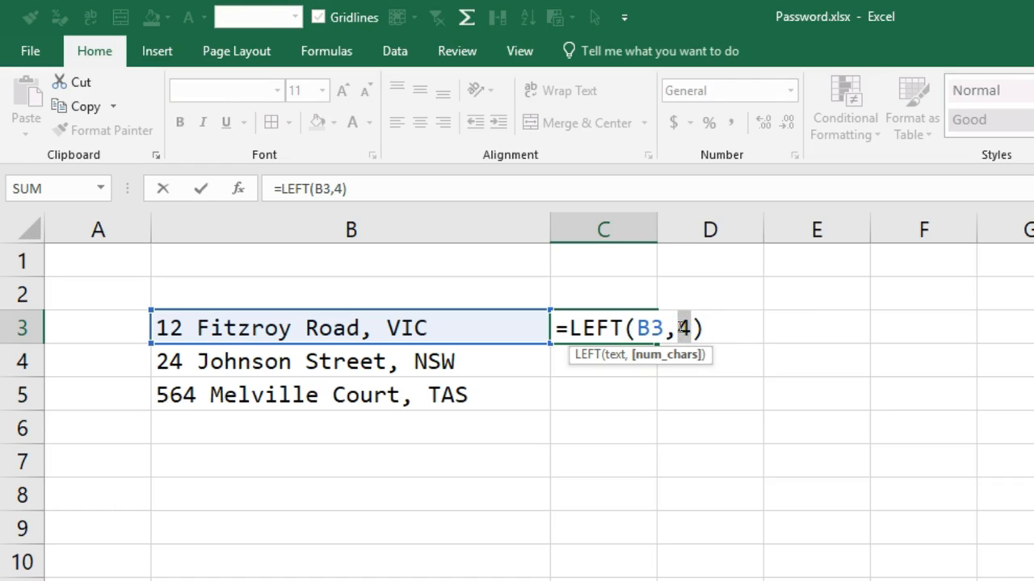
{"action": "type", "text": "2"}
{"action": "key", "text": "Return"}
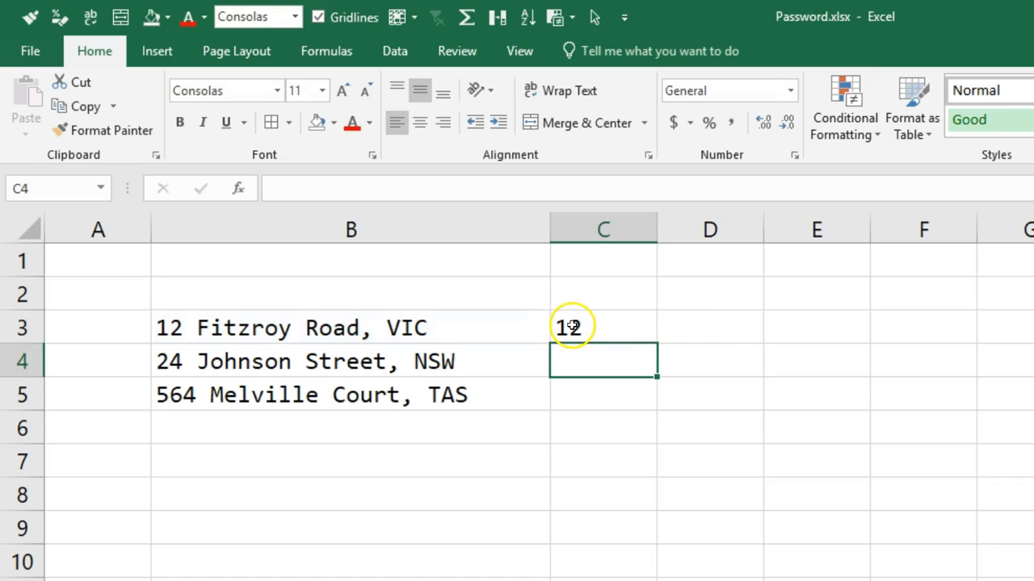
{"action": "left_click", "coordinate": [611, 334]}
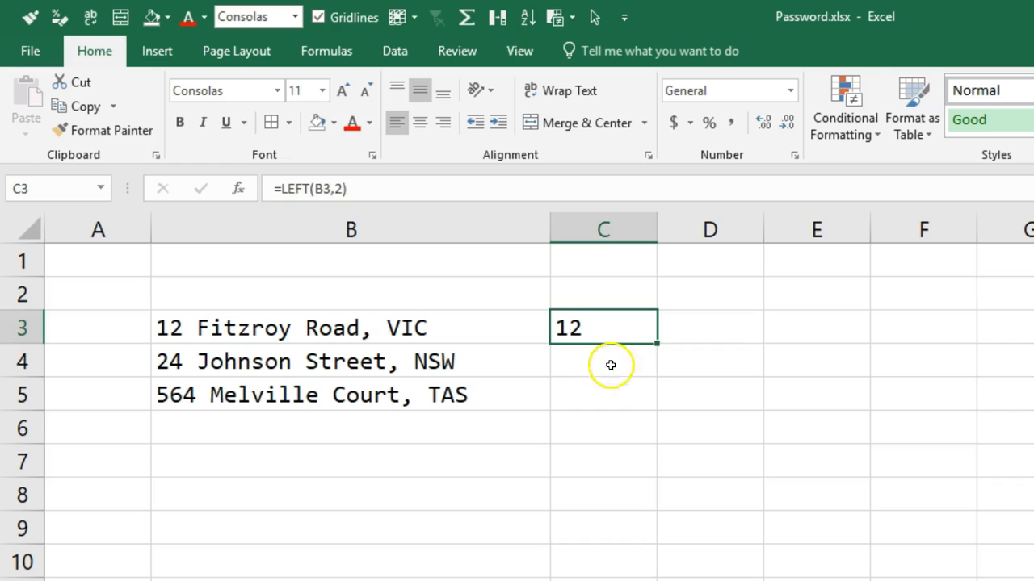
Enter the formula =LEFT(B4,2) in C4 to extract the house number of the second address.
{"action": "left_click", "coordinate": [607, 364]}
{"action": "type", "text": "=left9"}
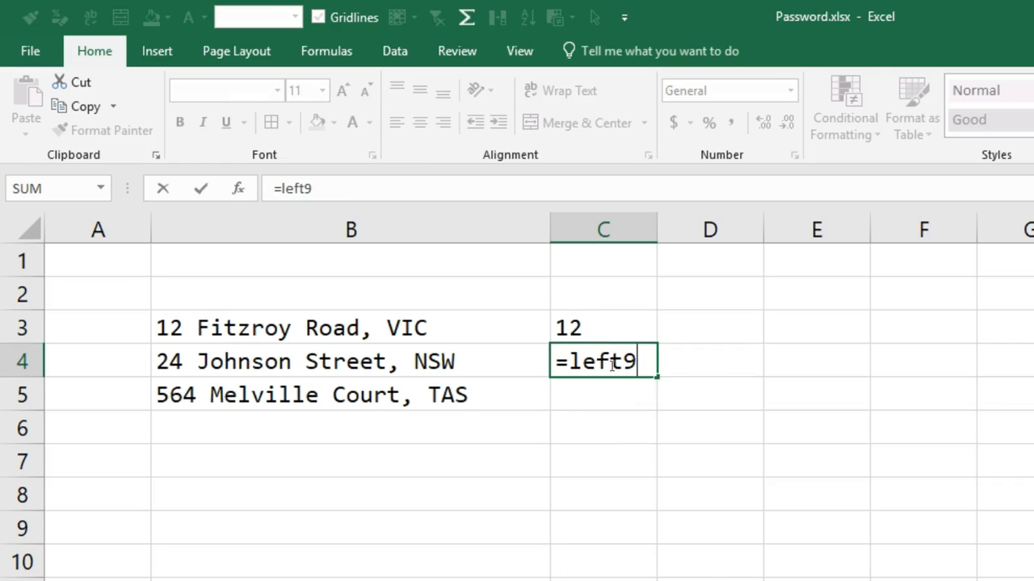
{"action": "key", "text": "BackSpace"}
{"action": "type", "text": "(B4"}
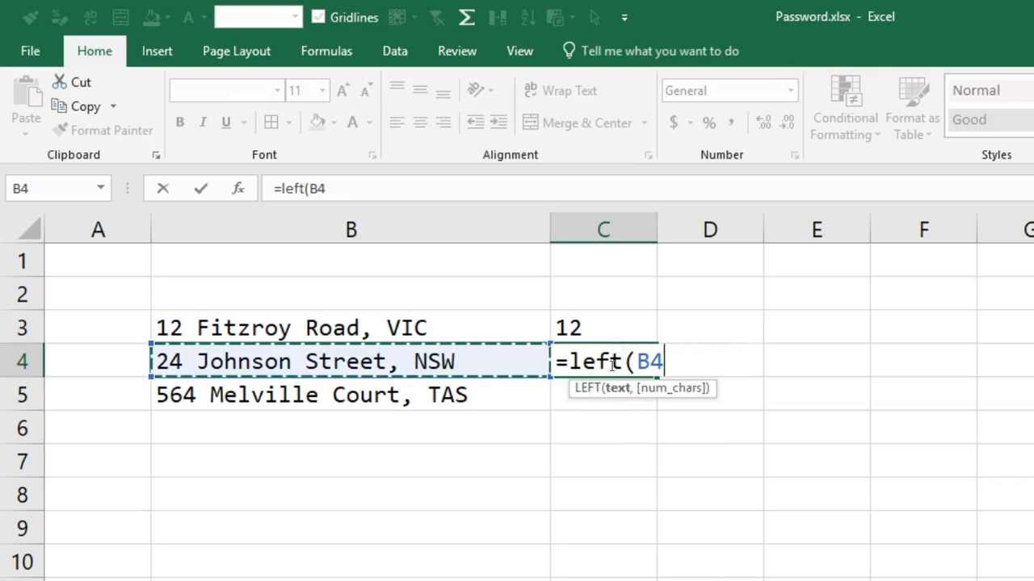
{"action": "type", "text": ",2"}
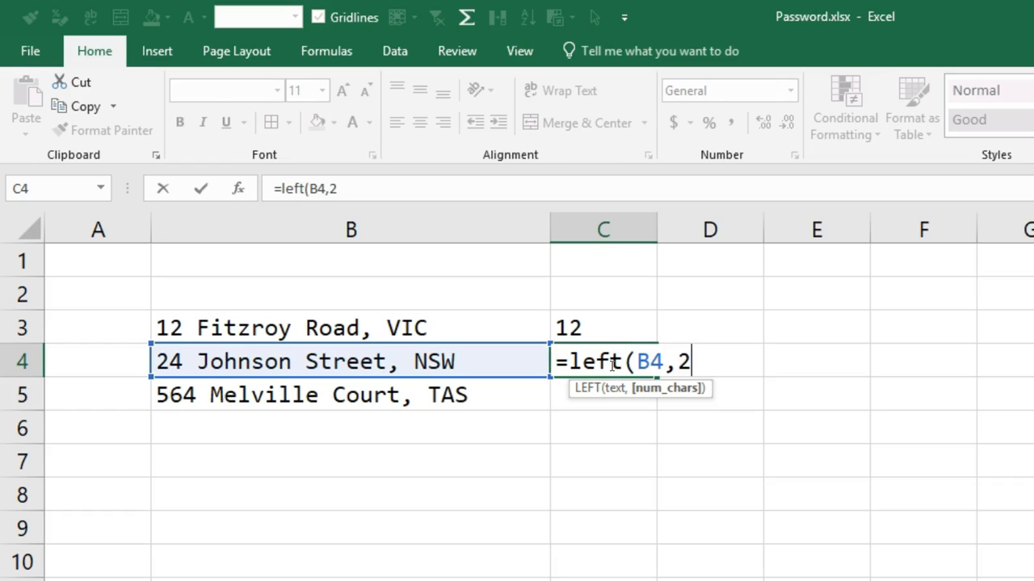
{"action": "key", "text": "Return"}
Enter the formula =LEFT(B5,3) in C5 to extract the house number of the third address.
{"action": "type", "text": "=left("}
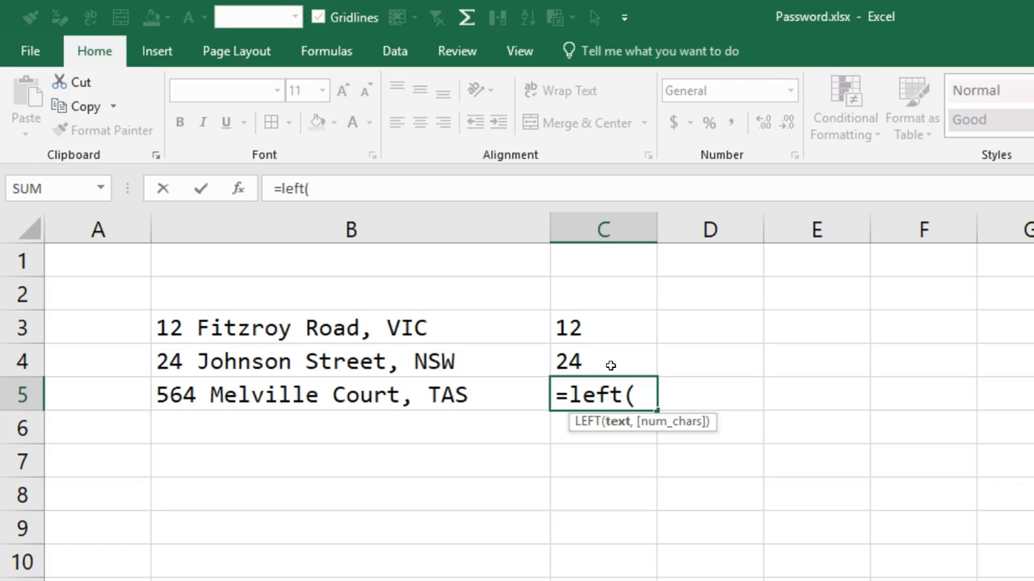
{"action": "key", "text": "Left"}
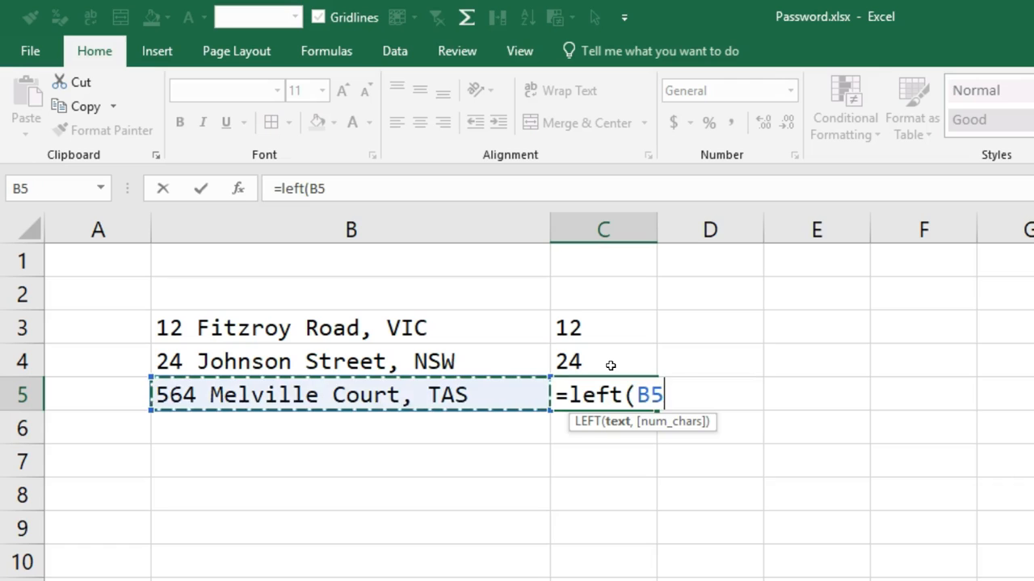
{"action": "type", "text": ",3)"}
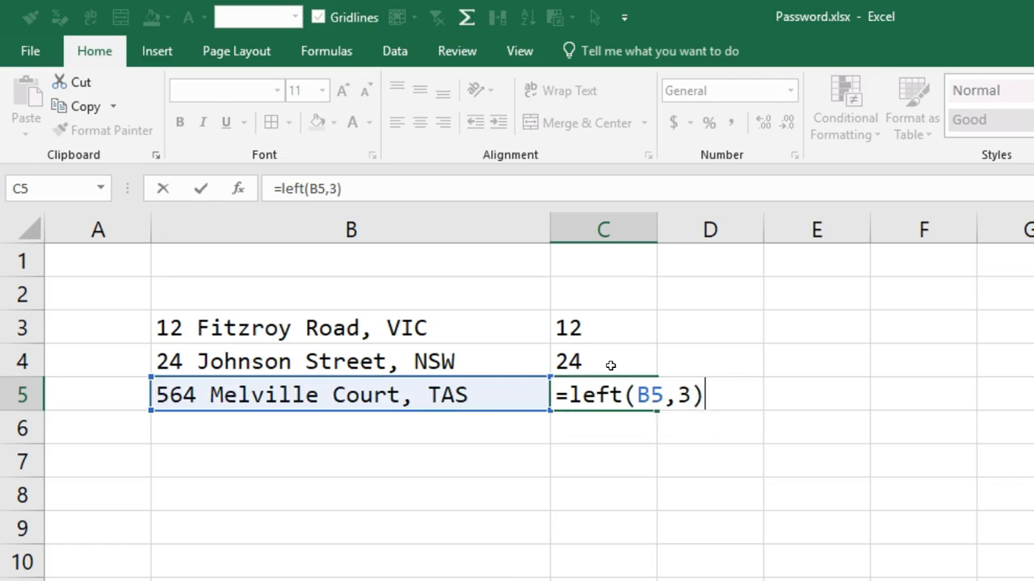
{"action": "key", "text": "Return"}
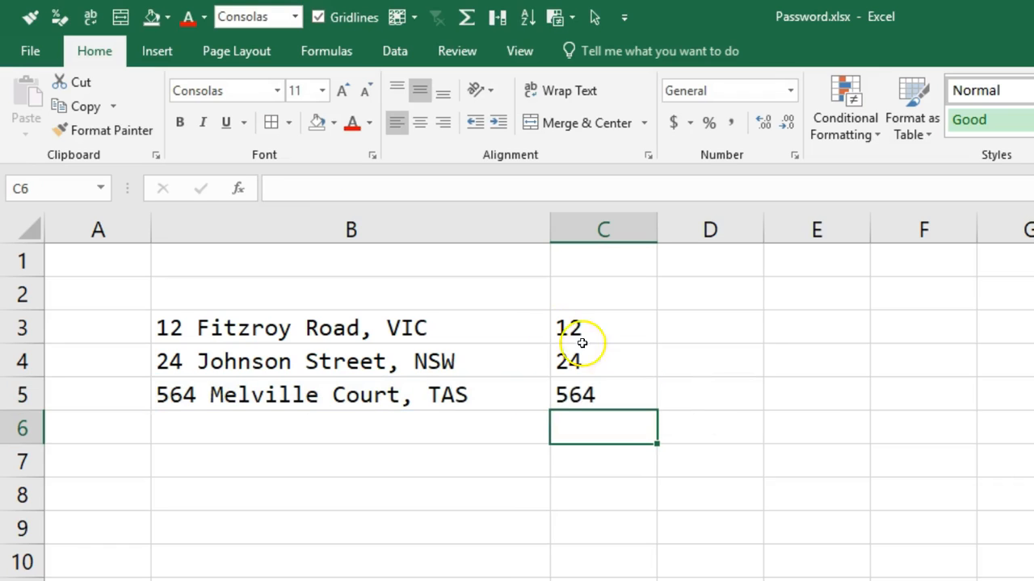
Enter the formula =RIGHT(B3,3) in D3 to extract the state abbreviation of the first address.
{"action": "left_click", "coordinate": [648, 330]}
{"action": "left_click", "coordinate": [704, 334]}
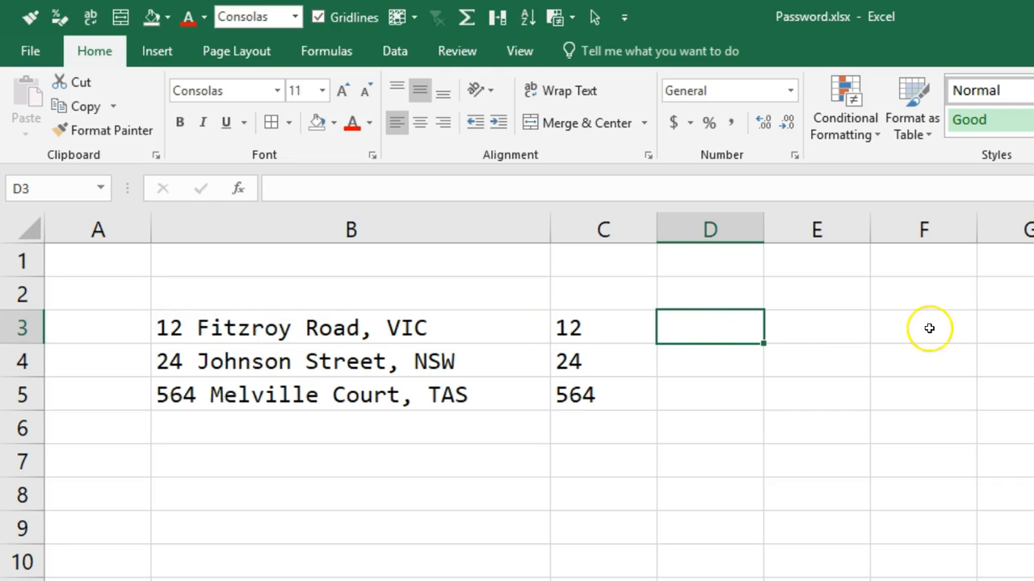
{"action": "type", "text": "=right("}
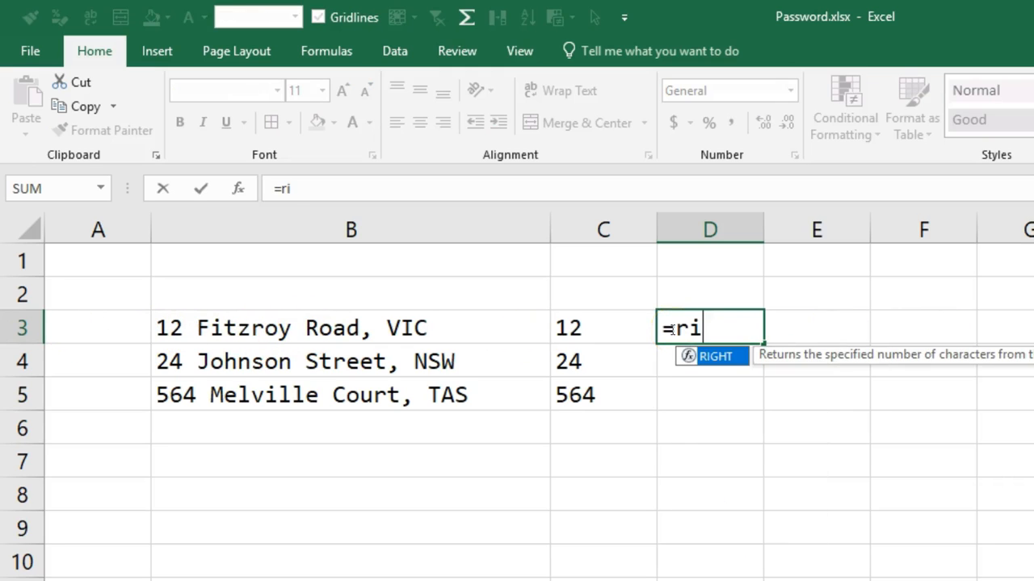
{"action": "key", "text": "Left"}
{"action": "key", "text": "Left"}
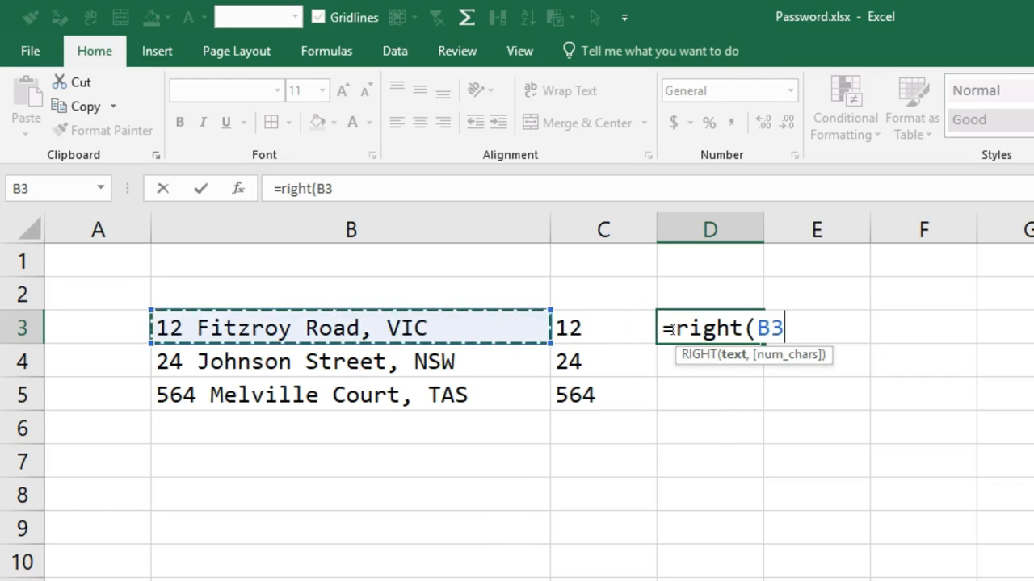
{"action": "type", "text": ",3"}
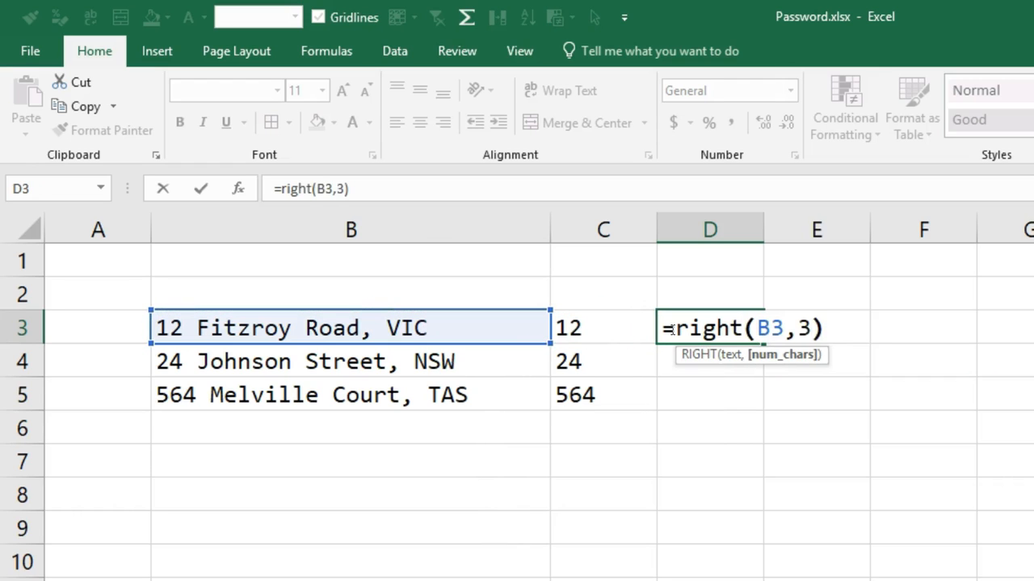
{"action": "key", "text": "Return"}
Enter the formula =RIGHT(B4,3) in D4 to extract the state abbreviation of the second address.
{"action": "type", "text": "=right("}
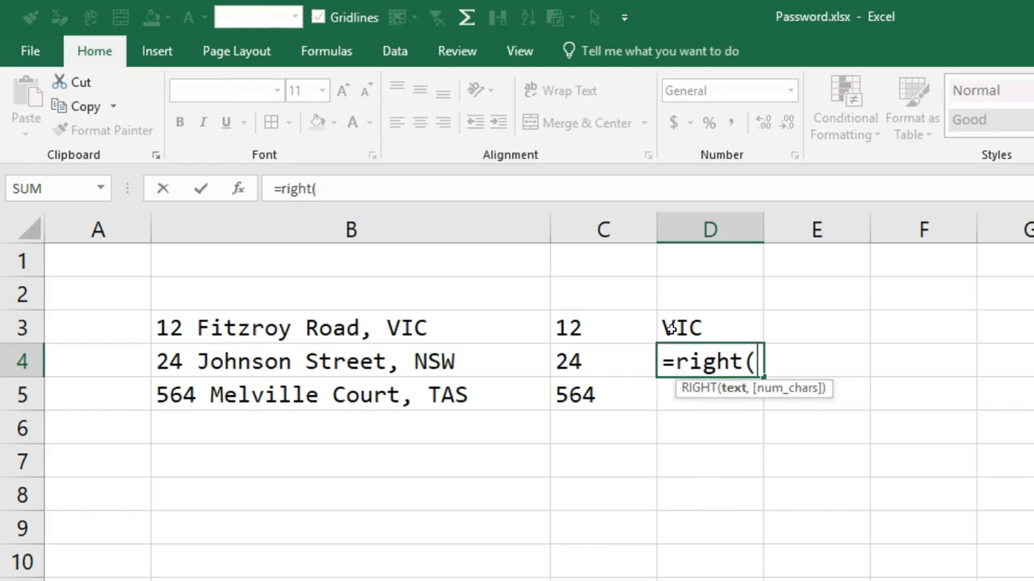
{"action": "key", "text": "Left"}
{"action": "key", "text": "Left"}
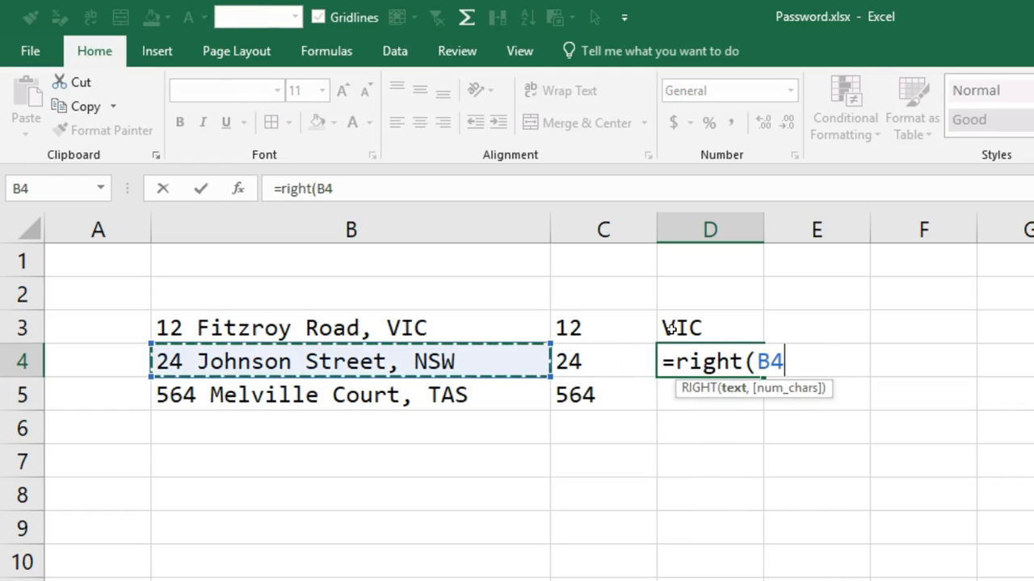
{"action": "type", "text": ",3)"}
{"action": "key", "text": "Return"}
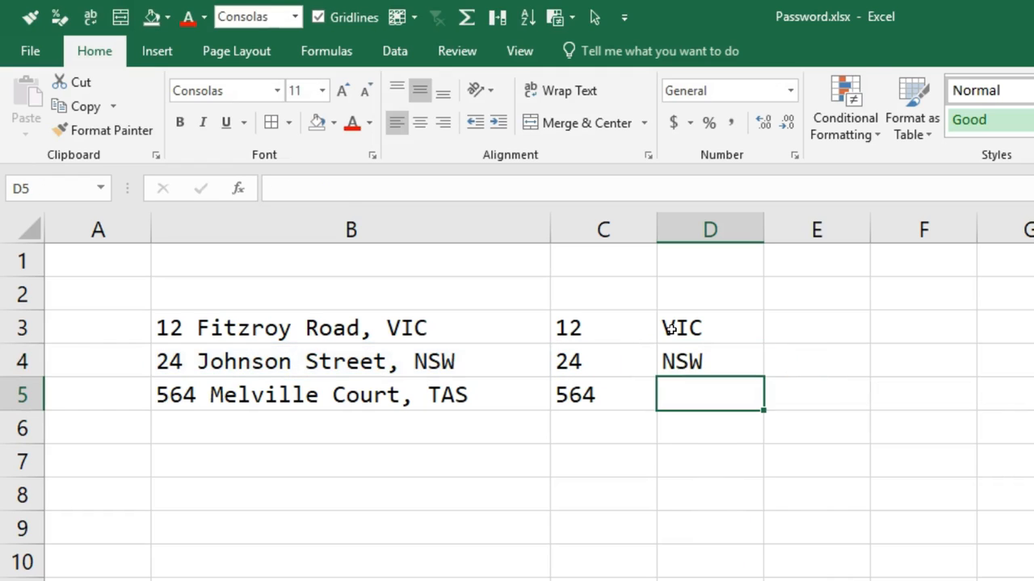
Right-align the addresses in the whole of column B.
{"action": "left_click", "coordinate": [673, 357]}
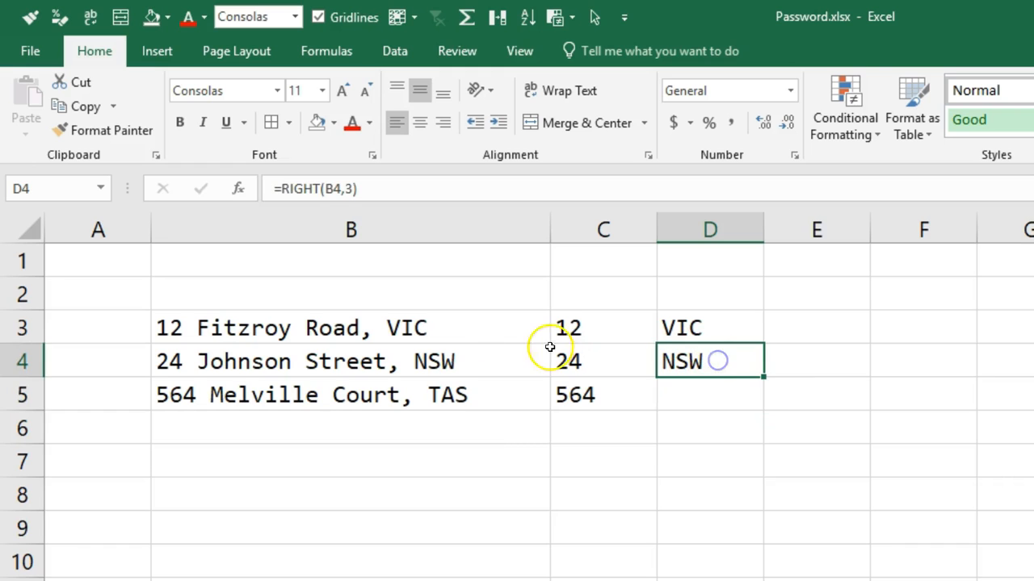
{"action": "left_click", "coordinate": [455, 238]}
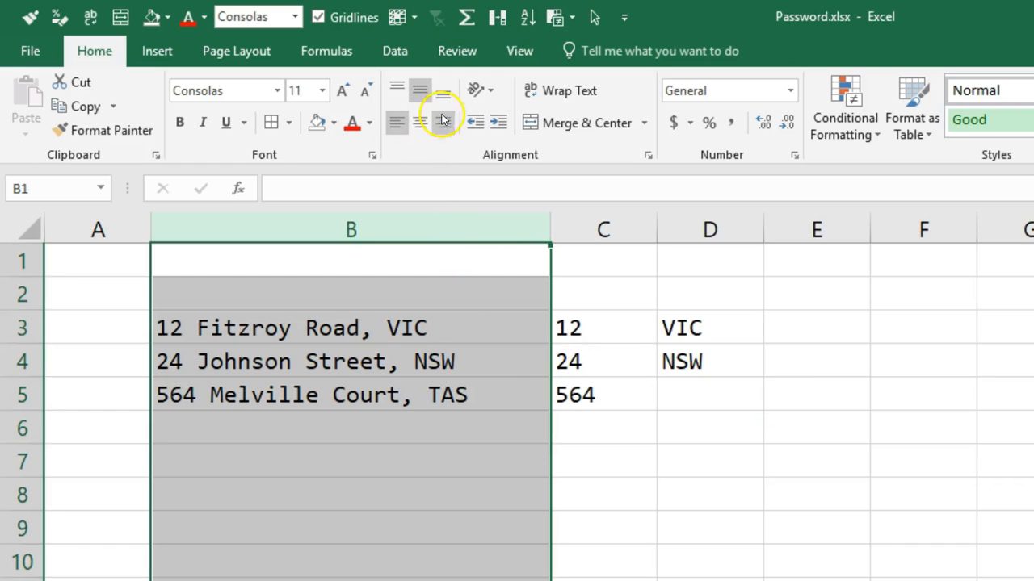
{"action": "left_click", "coordinate": [442, 122]}
Clear the formula in D4 and fill the RIGHT formula from D3 down to D5.
{"action": "left_click", "coordinate": [682, 354]}
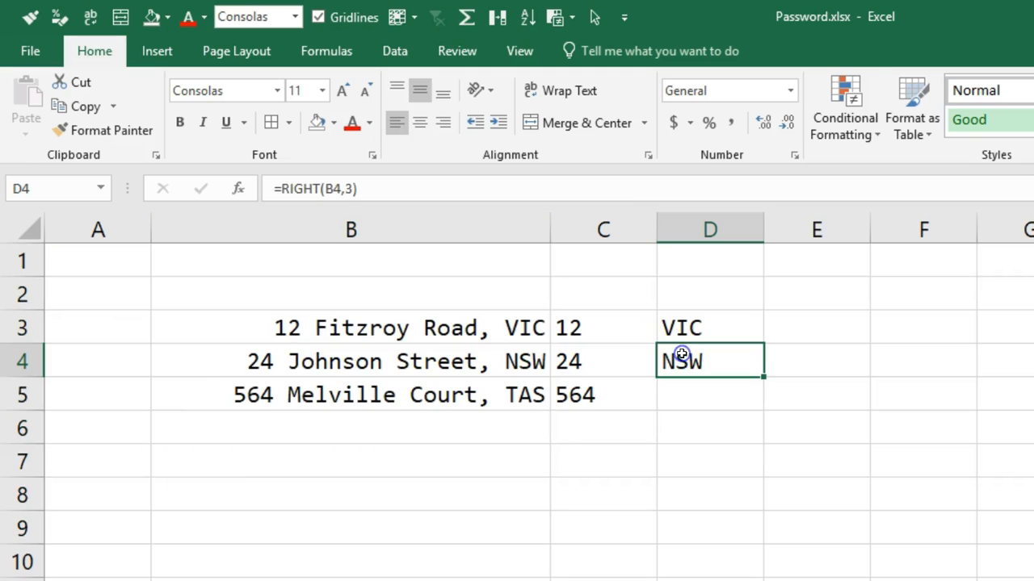
{"action": "key", "text": "Delete"}
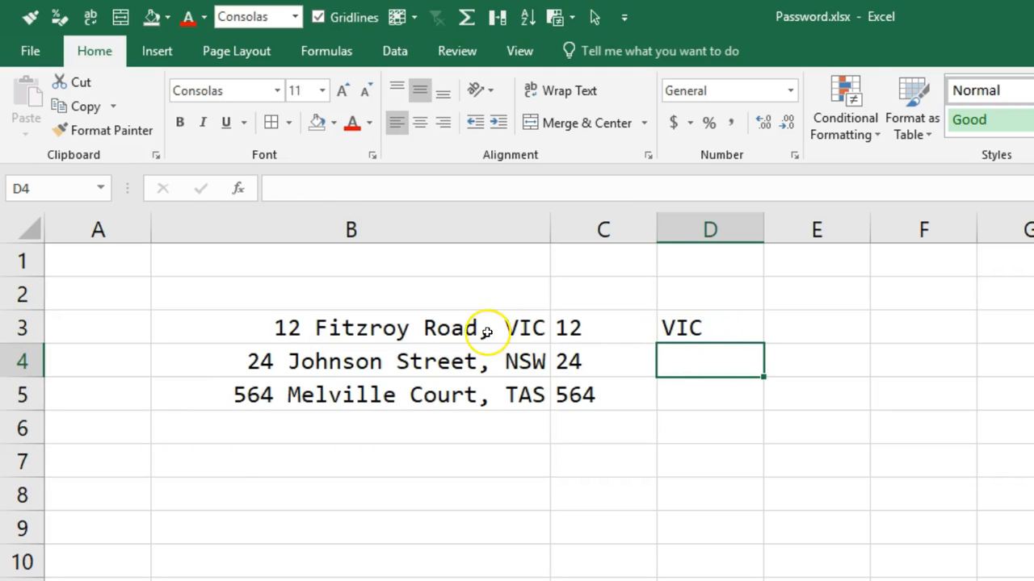
{"action": "double_click", "coordinate": [694, 327]}
{"action": "key", "text": "Escape"}
{"action": "left_click_drag", "start_coordinate": [759, 342], "coordinate": [759, 397]}
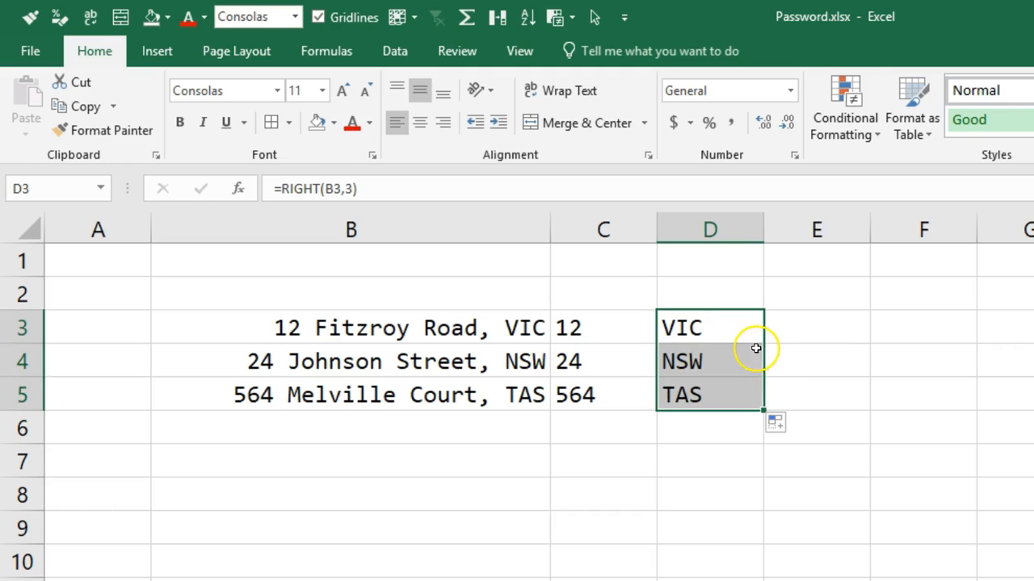
Inspect the RIGHT formulas copied into D4 and D5 without changing them.
{"action": "double_click", "coordinate": [733, 360]}
{"action": "key", "text": "Escape"}
{"action": "double_click", "coordinate": [734, 389]}
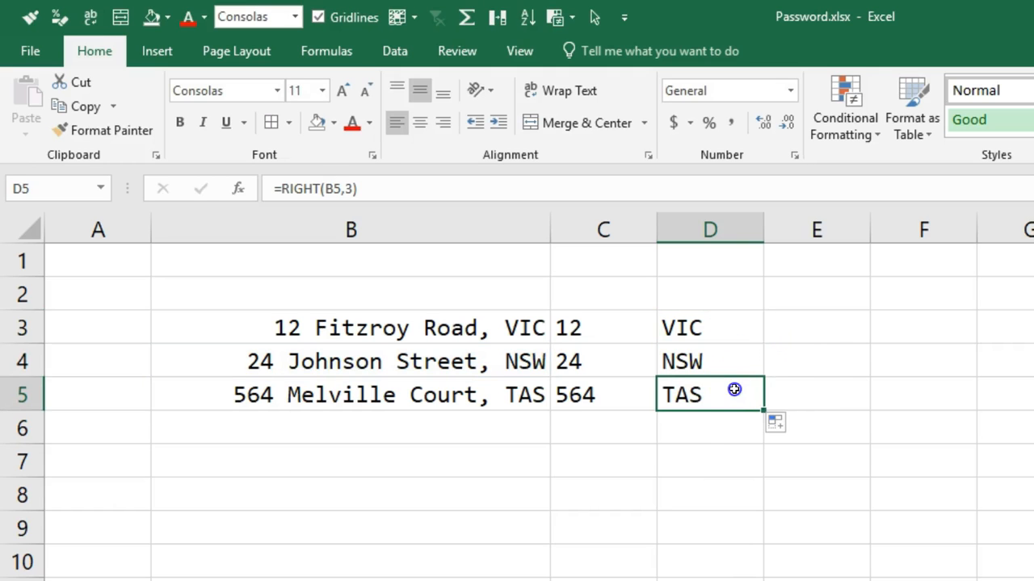
{"action": "key", "text": "Escape"}
Undo the fill in column D and fill the RIGHT formula from D3 down to D5 again.
{"action": "key", "text": "ctrl+z"}
{"action": "key", "text": "ctrl+z"}
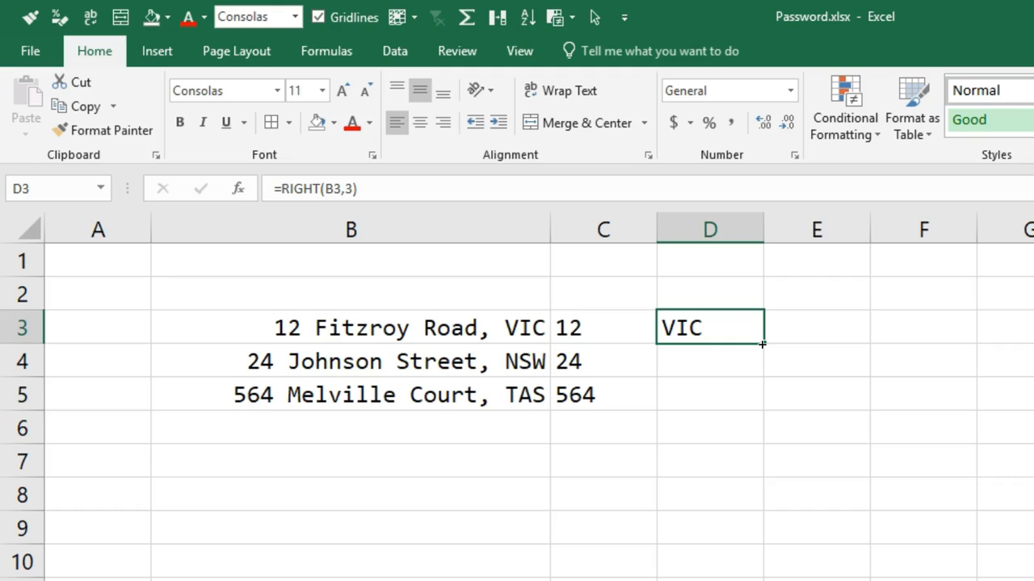
{"action": "left_click_drag", "start_coordinate": [761, 344], "coordinate": [762, 405]}
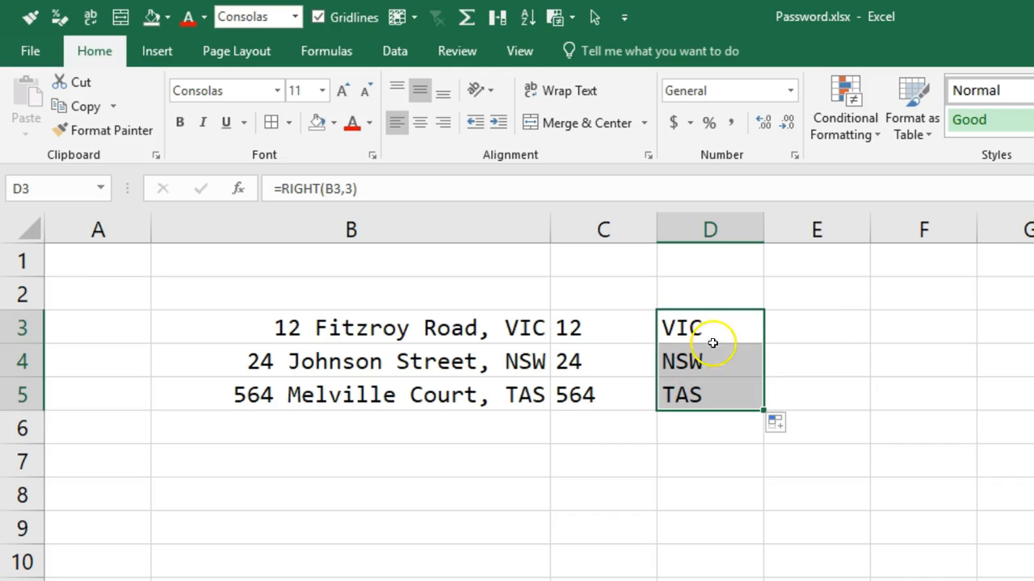
Left-align the addresses in the whole of column B.
{"action": "left_click", "coordinate": [836, 323]}
{"action": "double_click", "coordinate": [836, 323]}
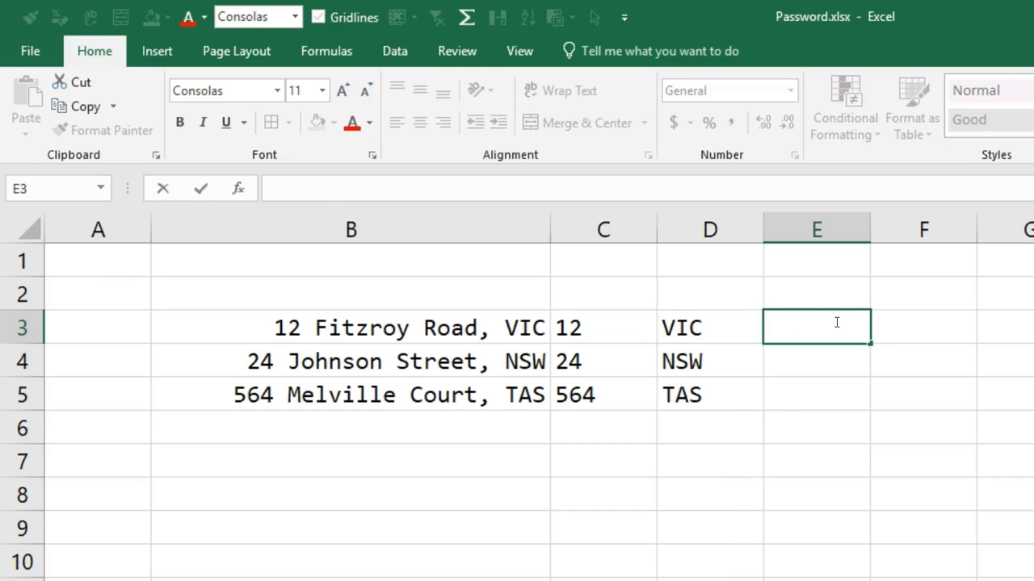
{"action": "key", "text": "Escape"}
{"action": "left_click", "coordinate": [485, 233]}
{"action": "left_click", "coordinate": [404, 118]}
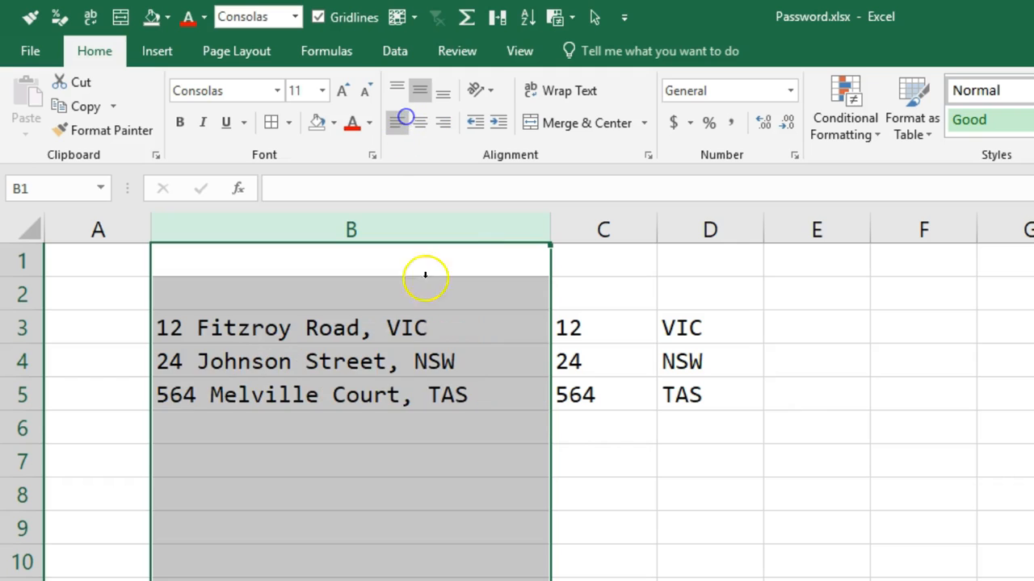
Enter =MID(B3,4,12) in E3 to extract the street name from the address in B3.
{"action": "left_click", "coordinate": [846, 334]}
{"action": "type", "text": "="}
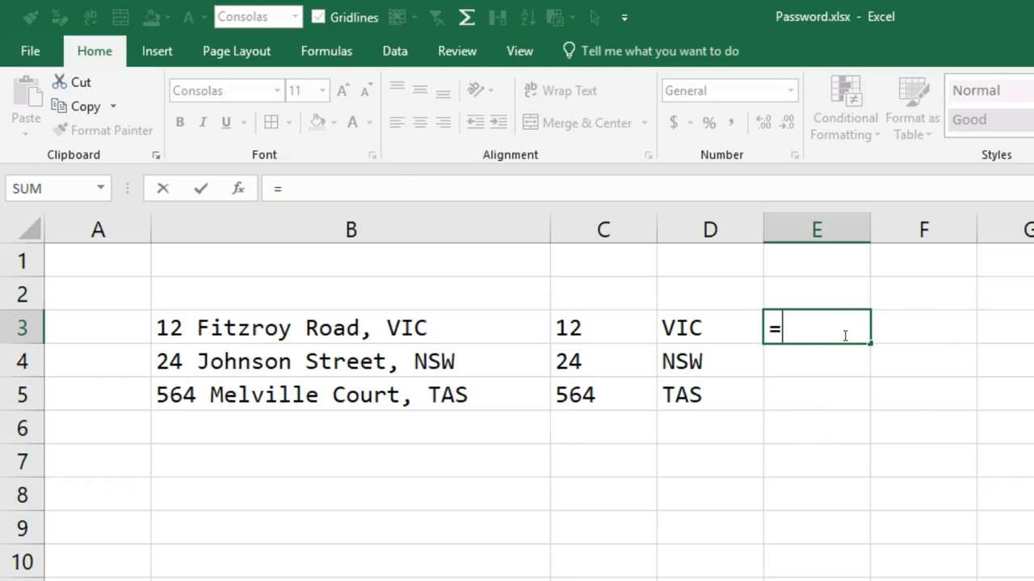
{"action": "type", "text": "mid("}
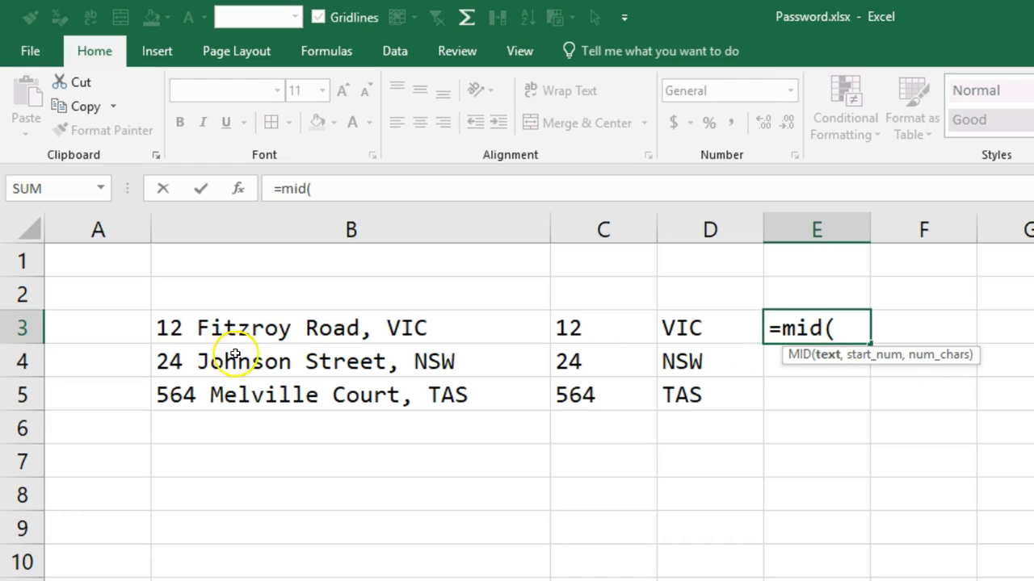
{"action": "left_click", "coordinate": [308, 332]}
{"action": "type", "text": ","}
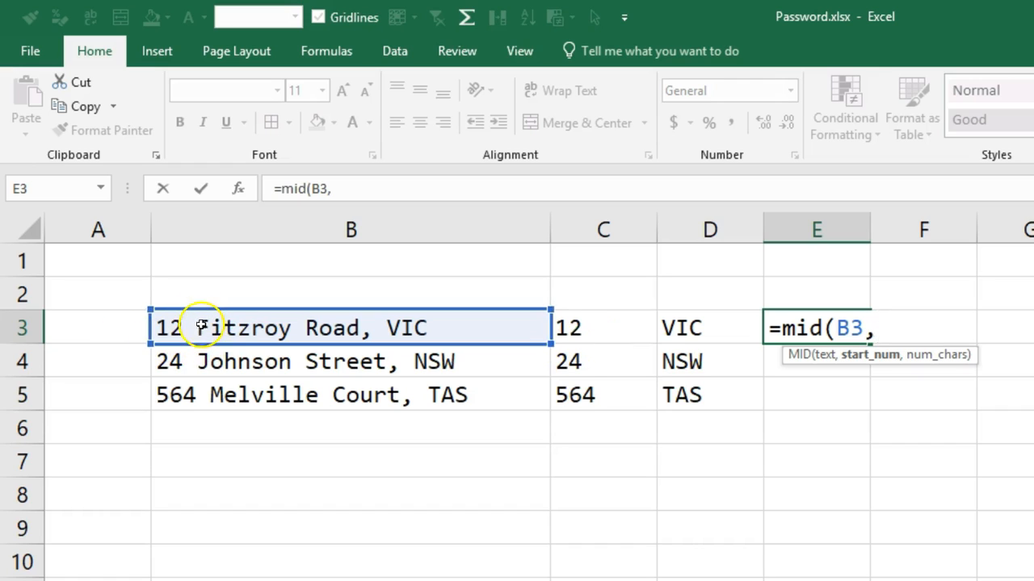
{"action": "type", "text": "4,12"}
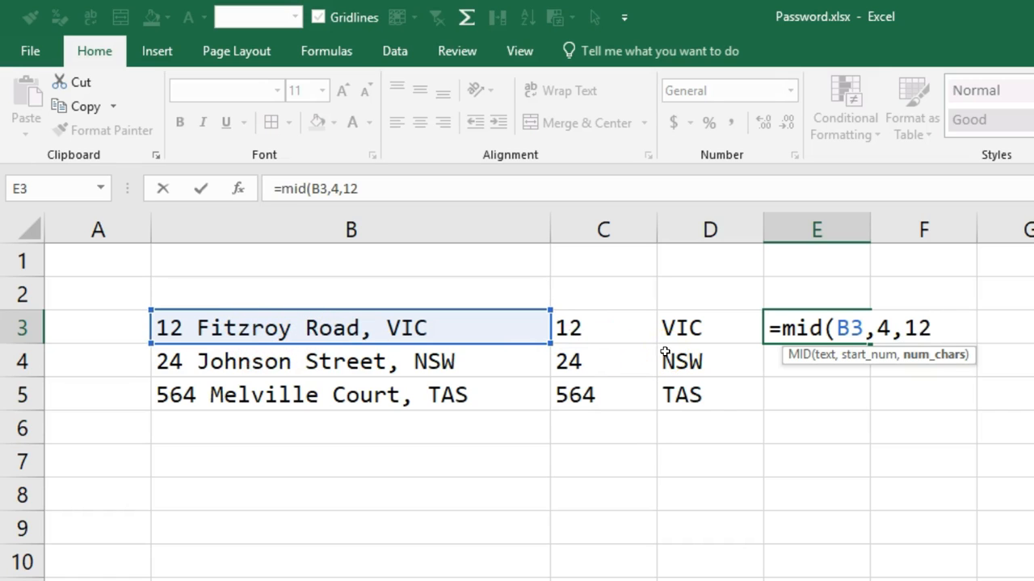
{"action": "type", "text": ")"}
{"action": "key", "text": "Return"}
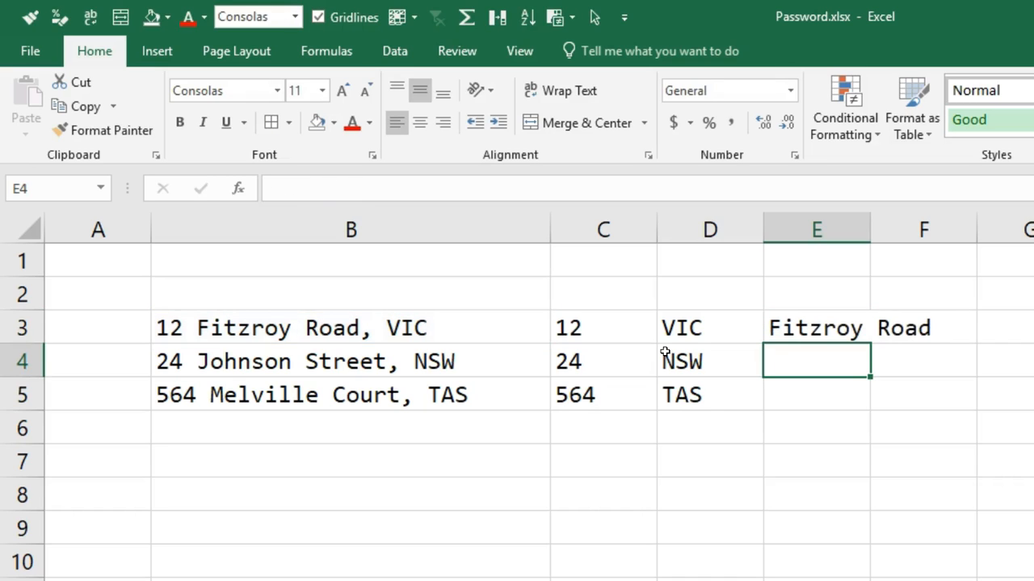
Underline columns C to E and autofit their widths to the contents.
{"action": "left_click_drag", "start_coordinate": [624, 229], "coordinate": [800, 232]}
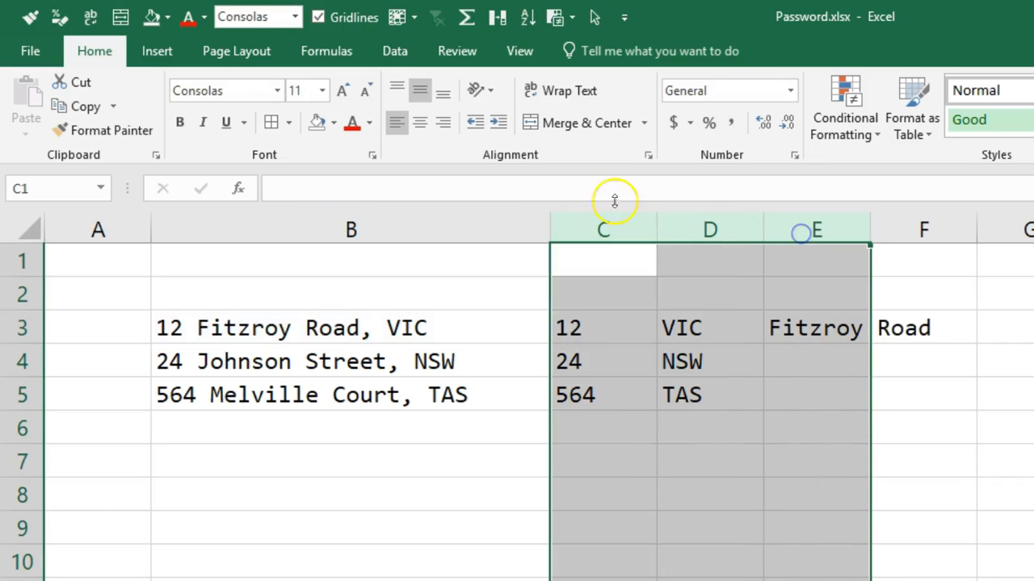
{"action": "left_click", "coordinate": [230, 123]}
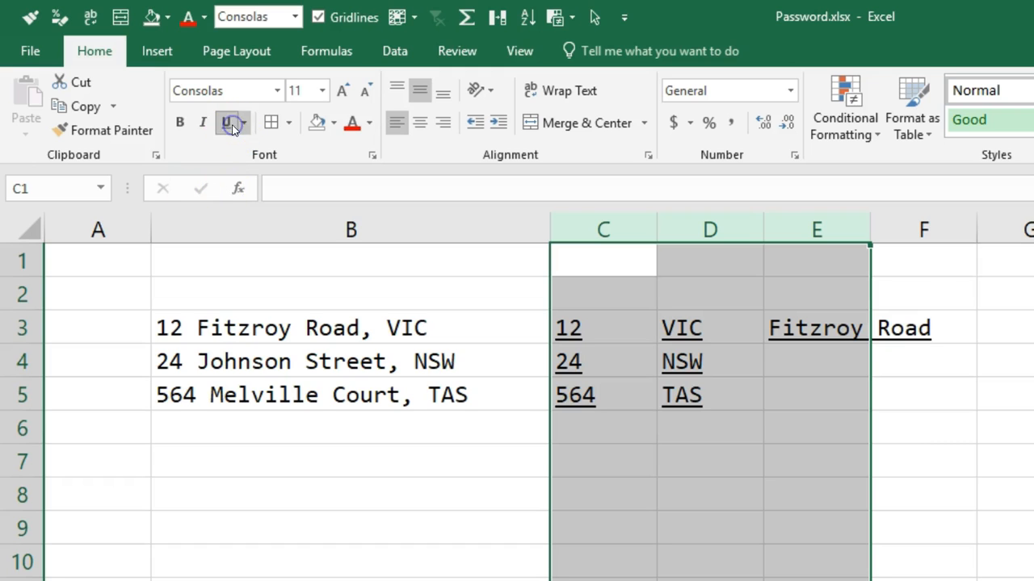
{"action": "double_click", "coordinate": [868, 224]}
Set the number of characters in E3's MID formula to 13 and widen column E.
{"action": "left_click", "coordinate": [794, 328]}
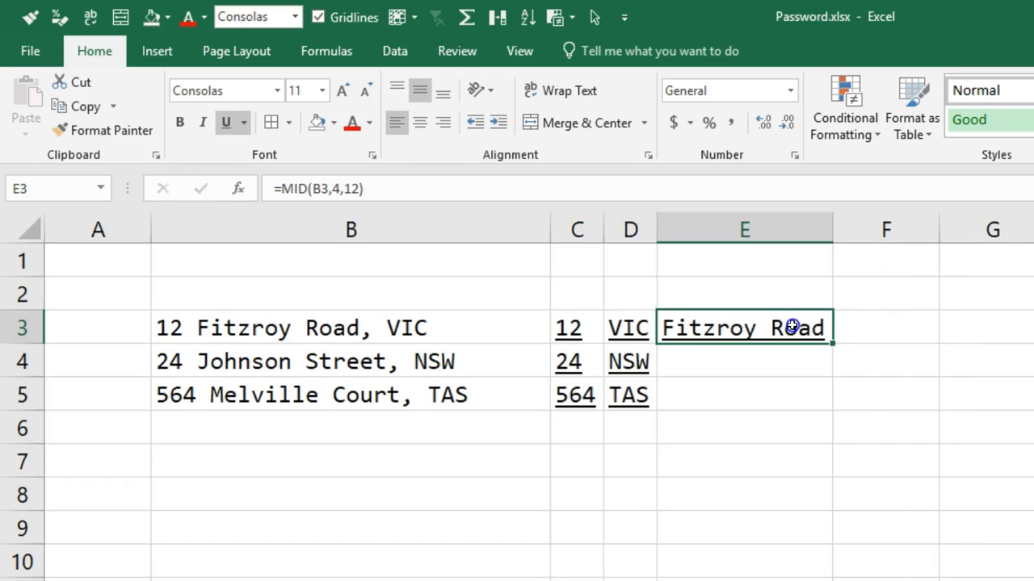
{"action": "double_click", "coordinate": [796, 327]}
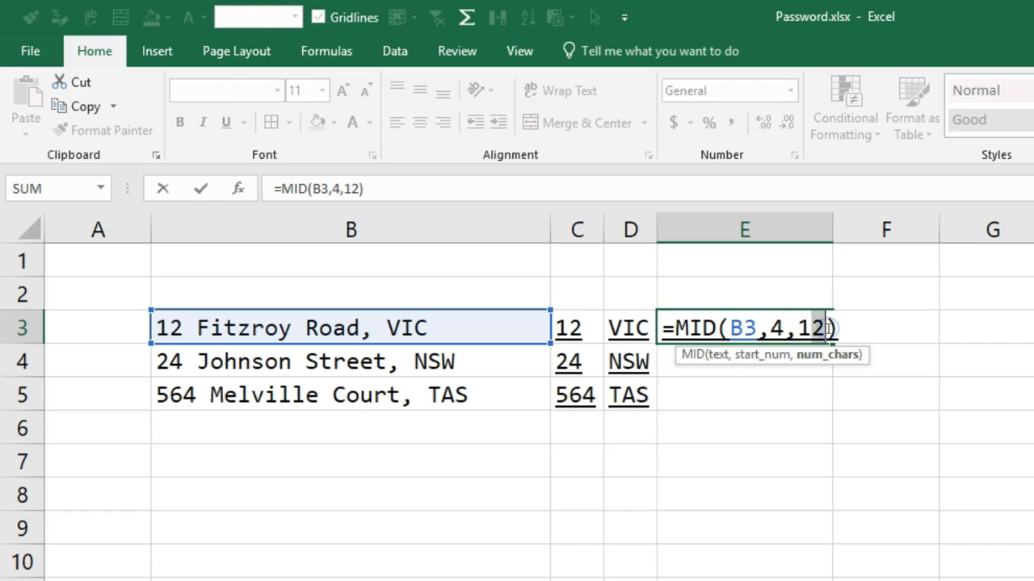
{"action": "key", "text": "BackSpace"}
{"action": "type", "text": "3"}
{"action": "key", "text": "Return"}
{"action": "left_click_drag", "start_coordinate": [832, 224], "coordinate": [874, 228]}
Replace the comma in the B3 address with a space.
{"action": "left_click", "coordinate": [364, 328]}
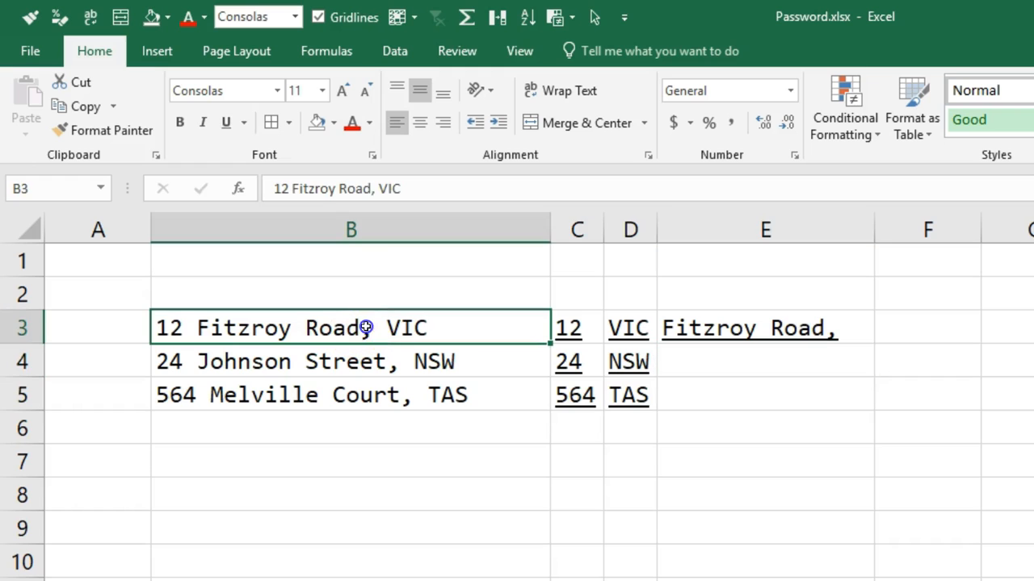
{"action": "double_click", "coordinate": [372, 330]}
{"action": "key", "text": "BackSpace"}
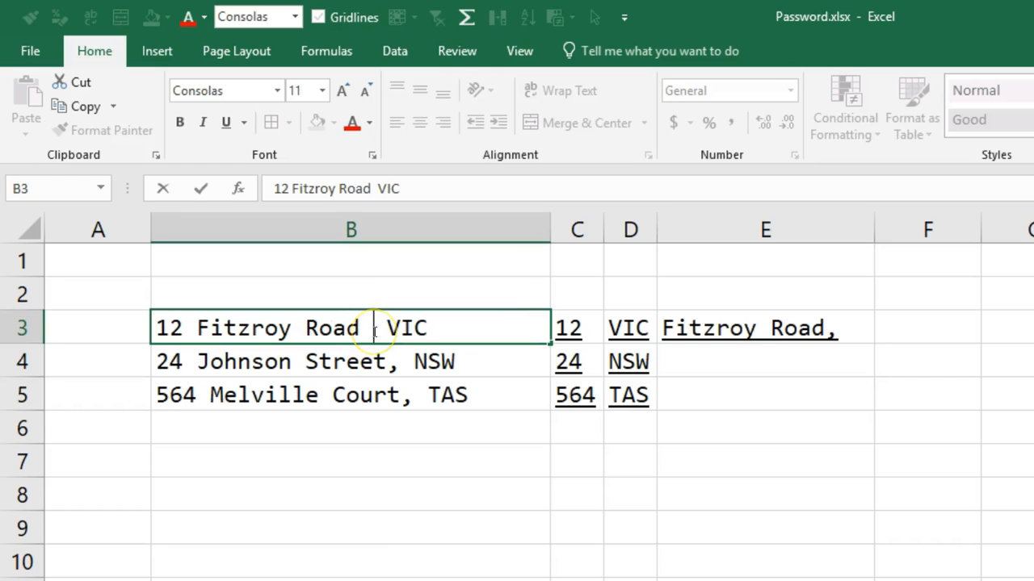
{"action": "key", "text": "Return"}
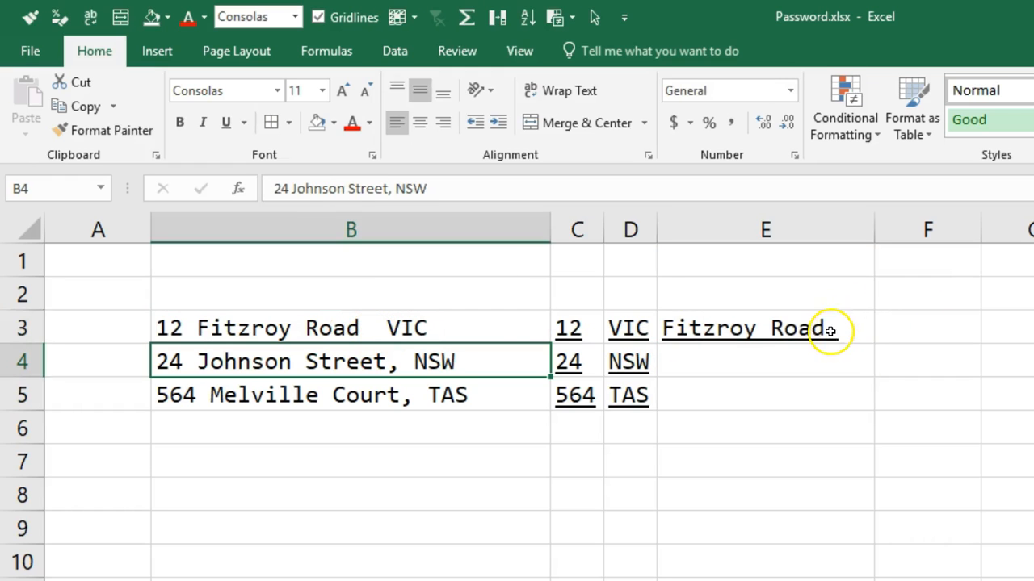
Toggle the underline of E3 off and back on several times.
{"action": "left_click", "coordinate": [825, 329]}
{"action": "key", "text": "ctrl+u"}
{"action": "key", "text": "ctrl+u"}
{"action": "key", "text": "ctrl+u"}
{"action": "key", "text": "ctrl+u"}
{"action": "key", "text": "ctrl+u"}
{"action": "key", "text": "ctrl+u"}
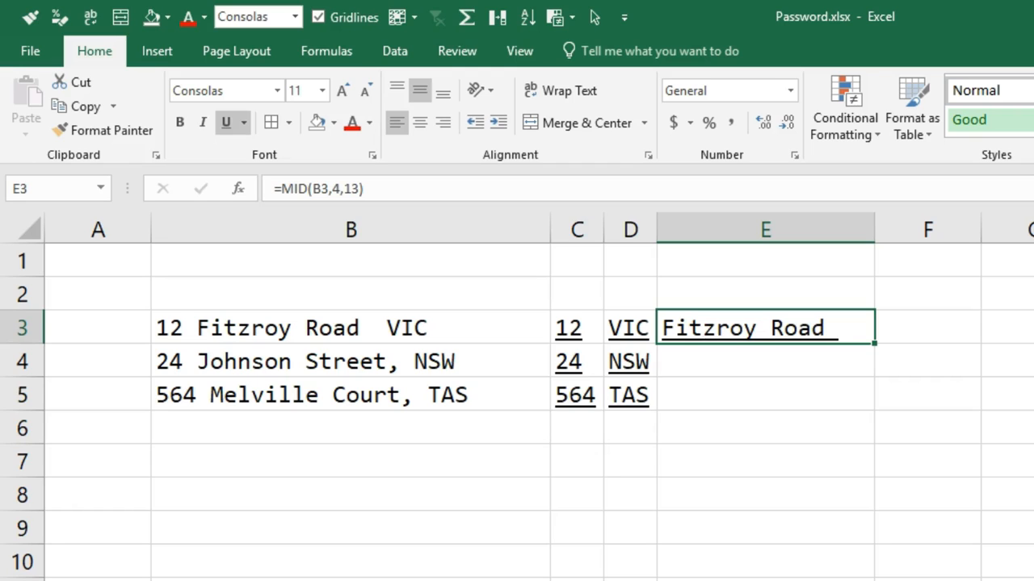
Set the number of characters in E3's MID formula to 12.
{"action": "double_click", "coordinate": [854, 333]}
{"action": "left_click_drag", "start_coordinate": [835, 331], "coordinate": [801, 335]}
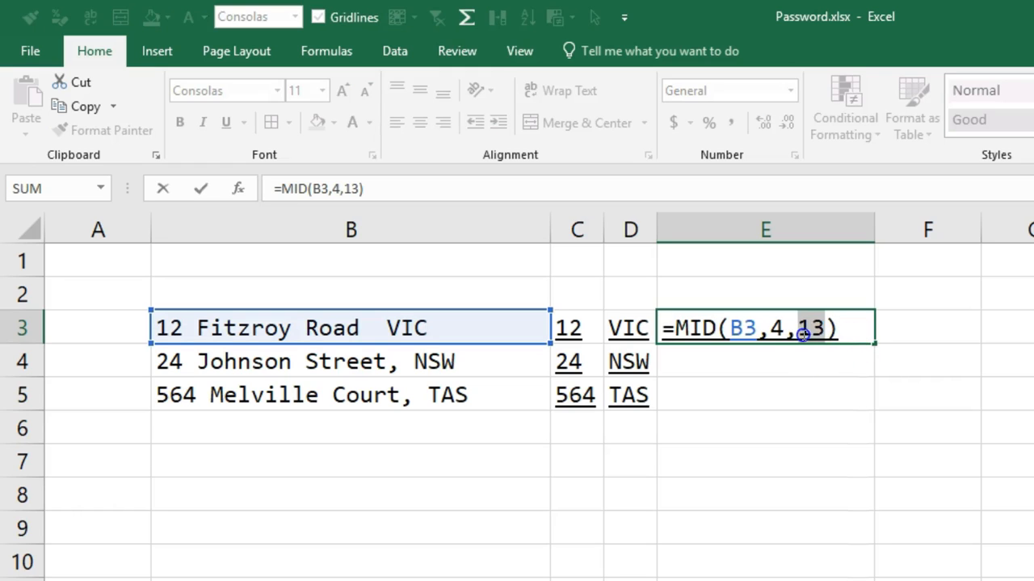
{"action": "type", "text": "12"}
{"action": "key", "text": "Return"}
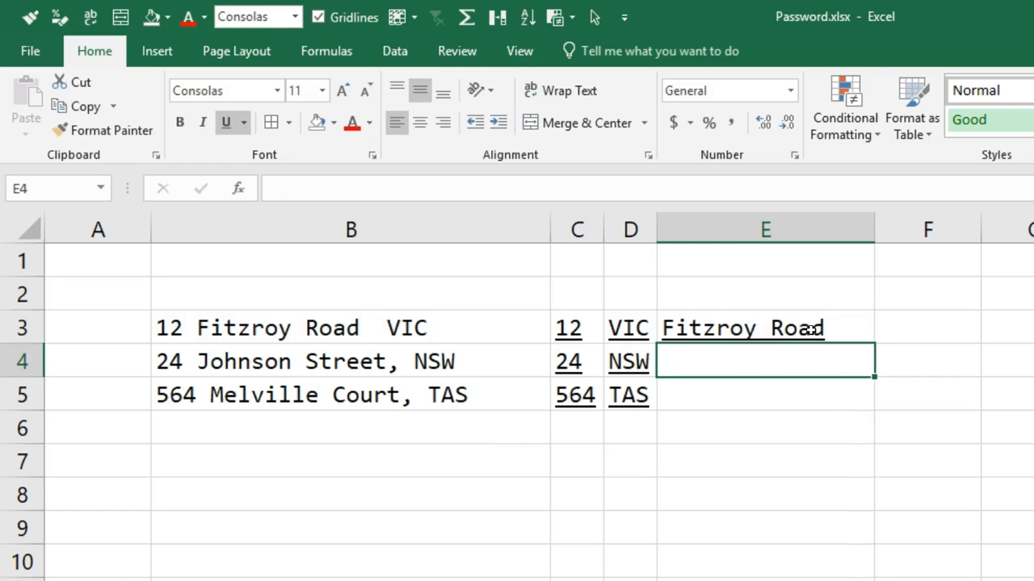
Enter a MID formula in E4 that extracts 14 characters from B4, starting at character 4.
{"action": "type", "text": "=mid("}
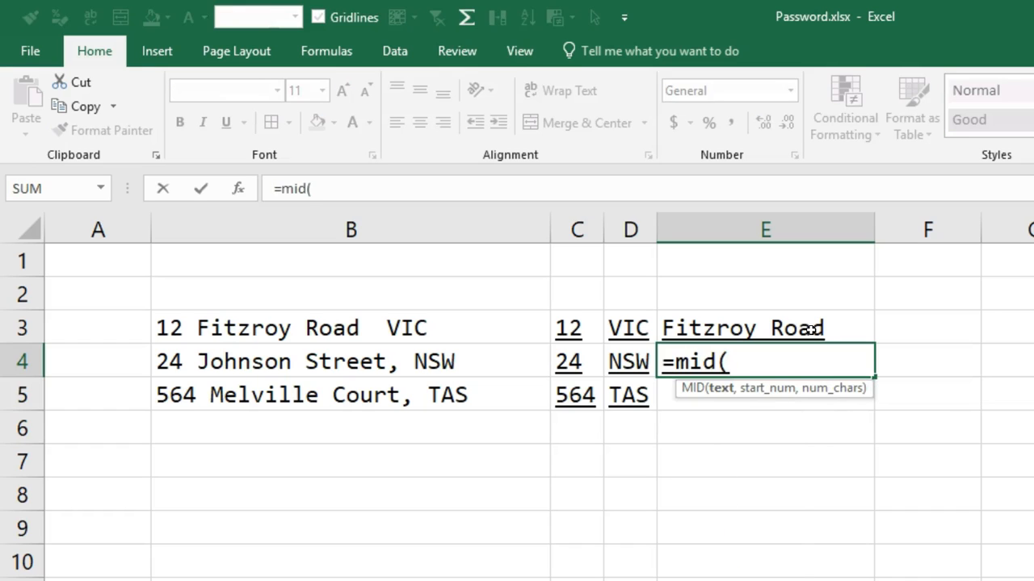
{"action": "key", "text": "Left"}
{"action": "key", "text": "Left"}
{"action": "key", "text": "Left"}
{"action": "type", "text": ",4,"}
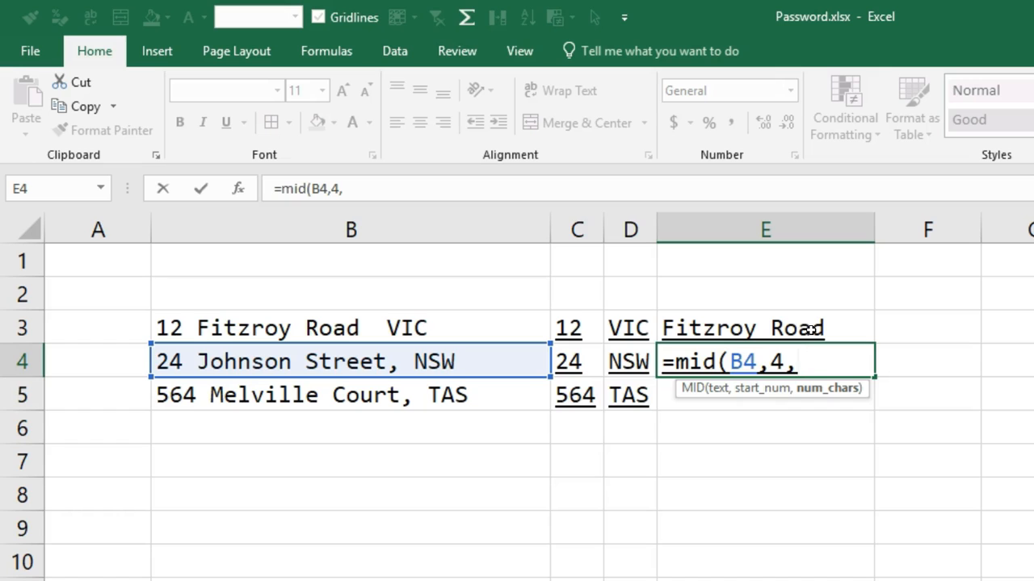
{"action": "type", "text": "14"}
{"action": "key", "text": "Return"}
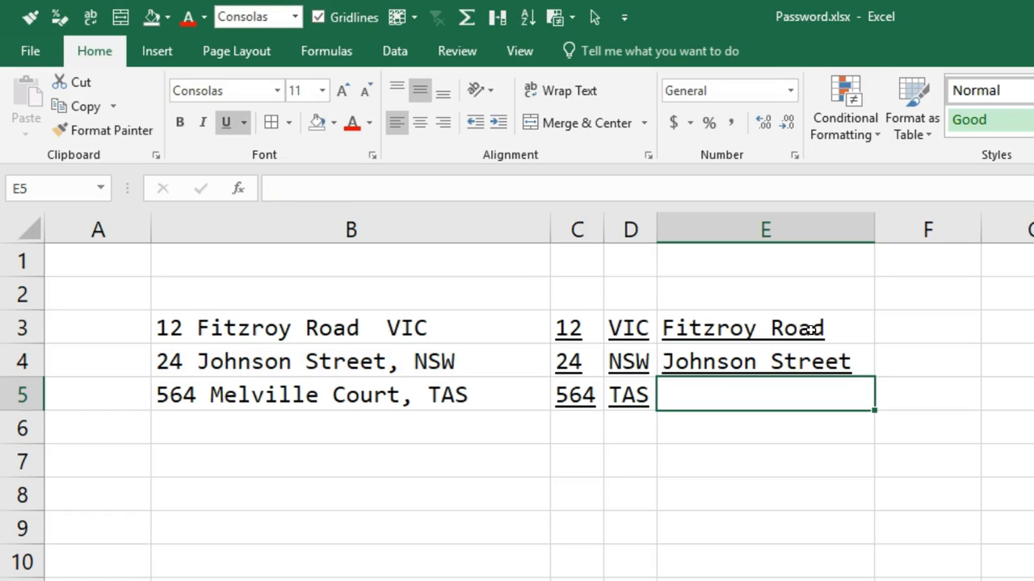
Enter =MID(B5,5,14) in E5 to extract the street name from B5, and widen column E.
{"action": "type", "text": "="}
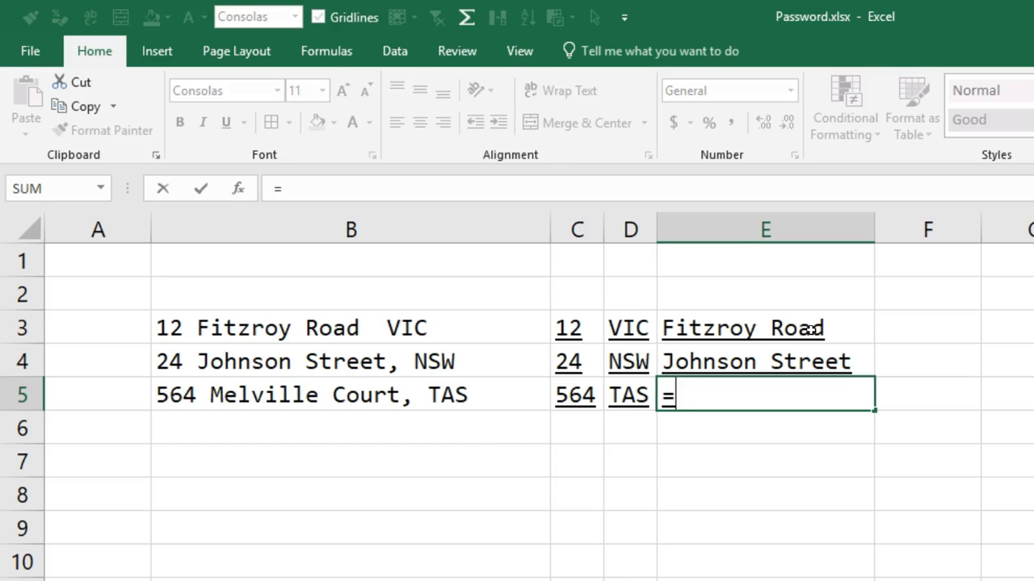
{"action": "type", "text": "mid("}
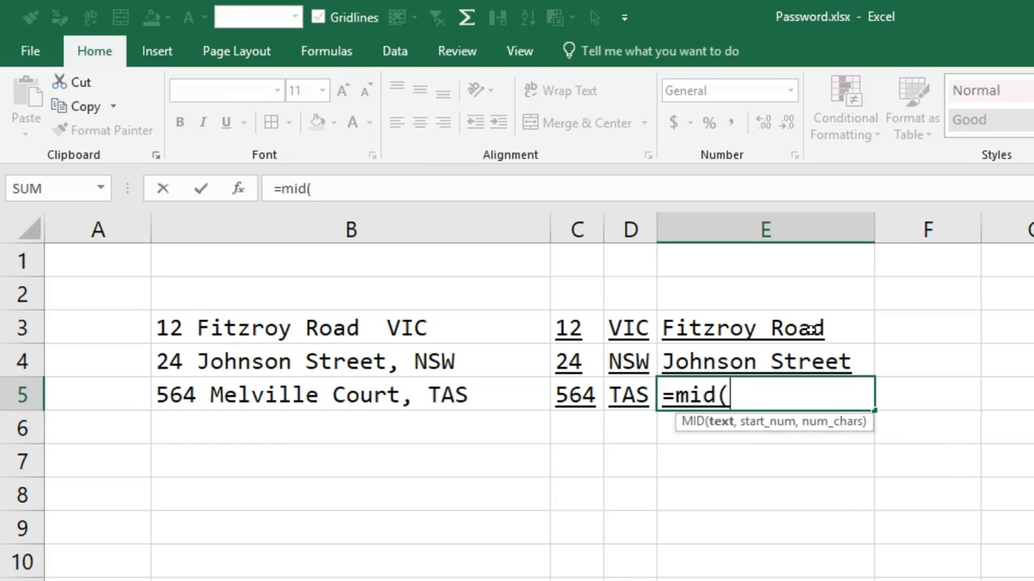
{"action": "key", "text": "Left"}
{"action": "key", "text": "Left"}
{"action": "key", "text": "Left"}
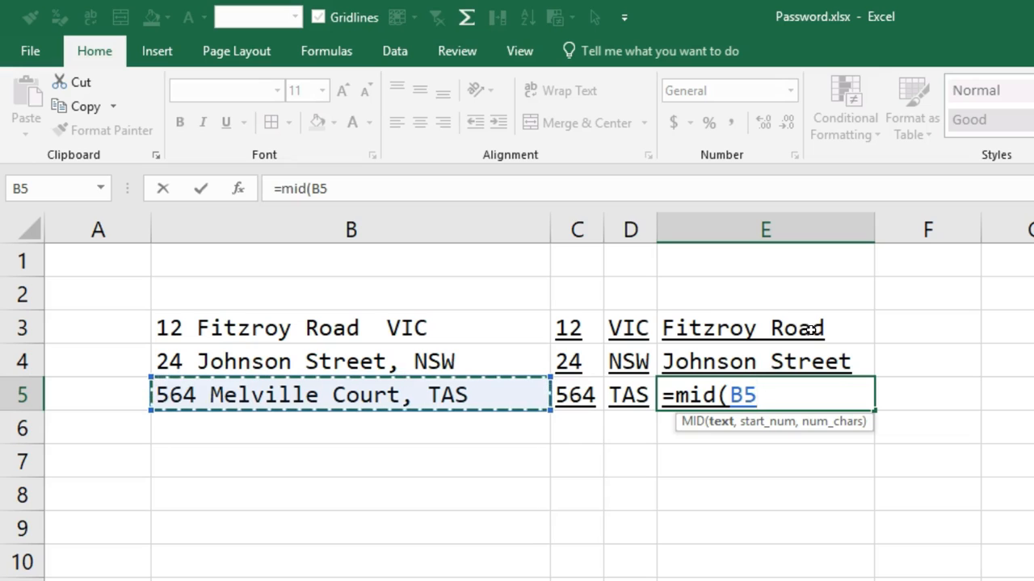
{"action": "type", "text": "5,"}
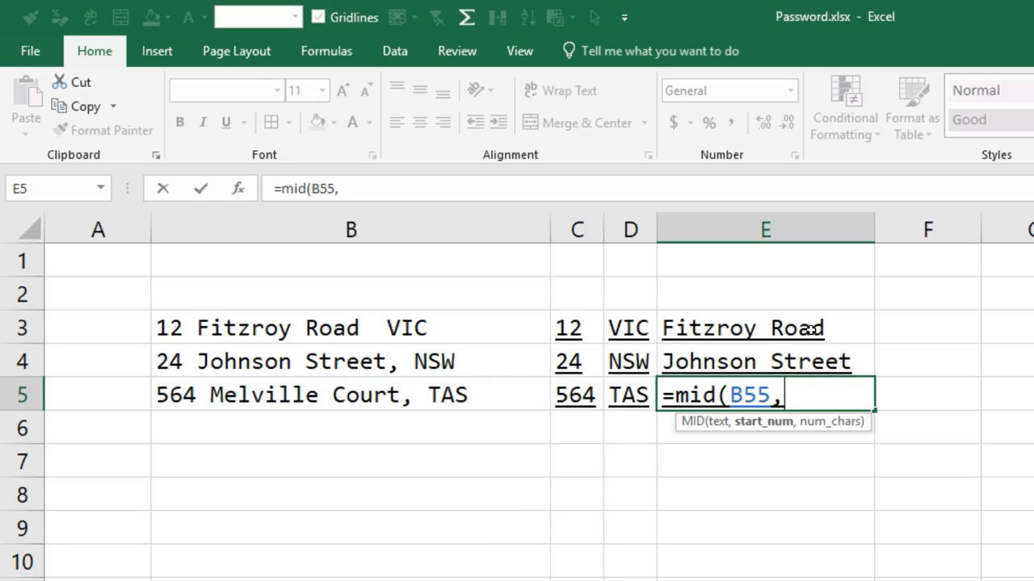
{"action": "key", "text": "BackSpace"}
{"action": "key", "text": "BackSpace"}
{"action": "type", "text": ",5,"}
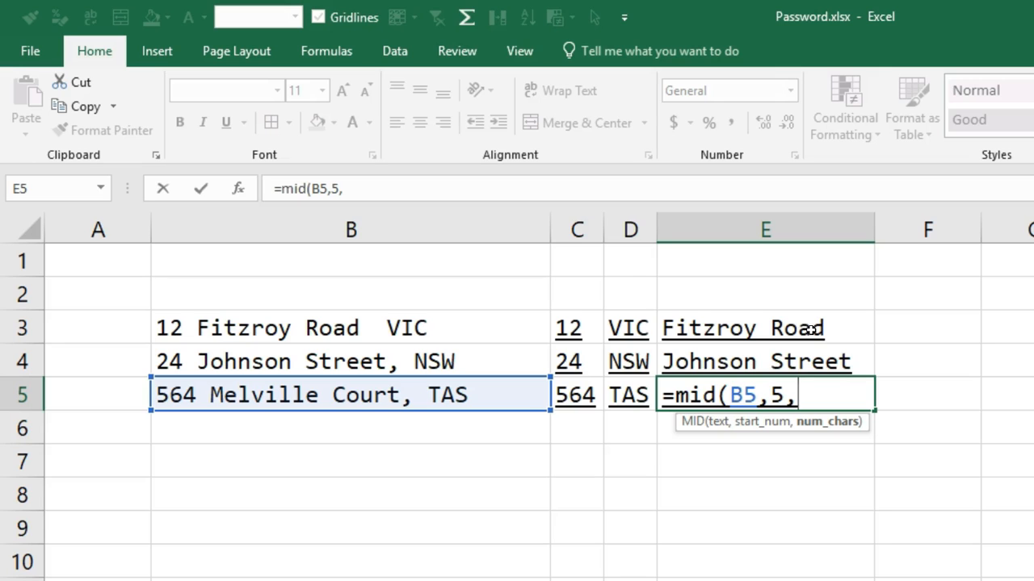
{"action": "type", "text": "14"}
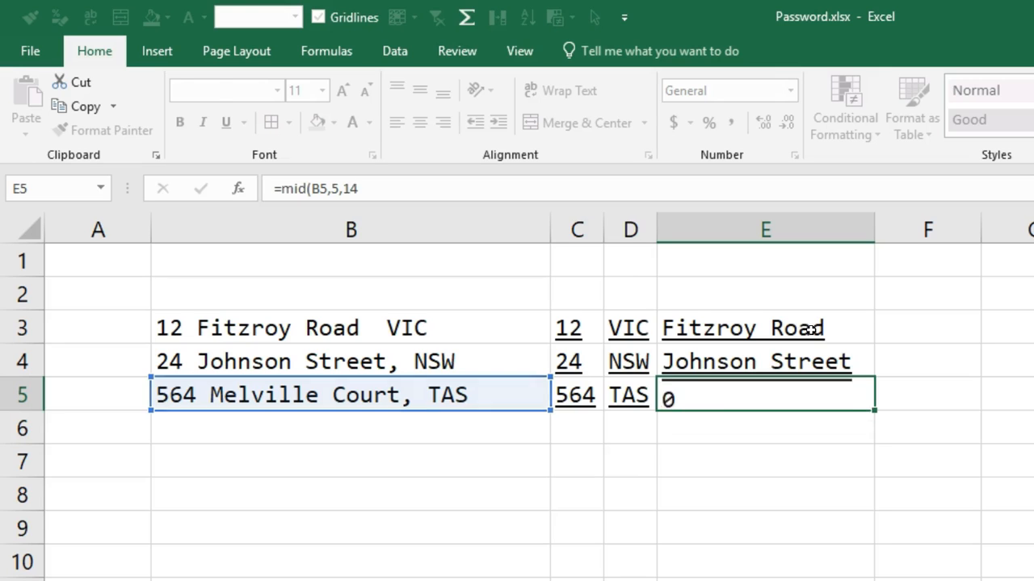
{"action": "key", "text": "Return"}
{"action": "key", "text": "Up"}
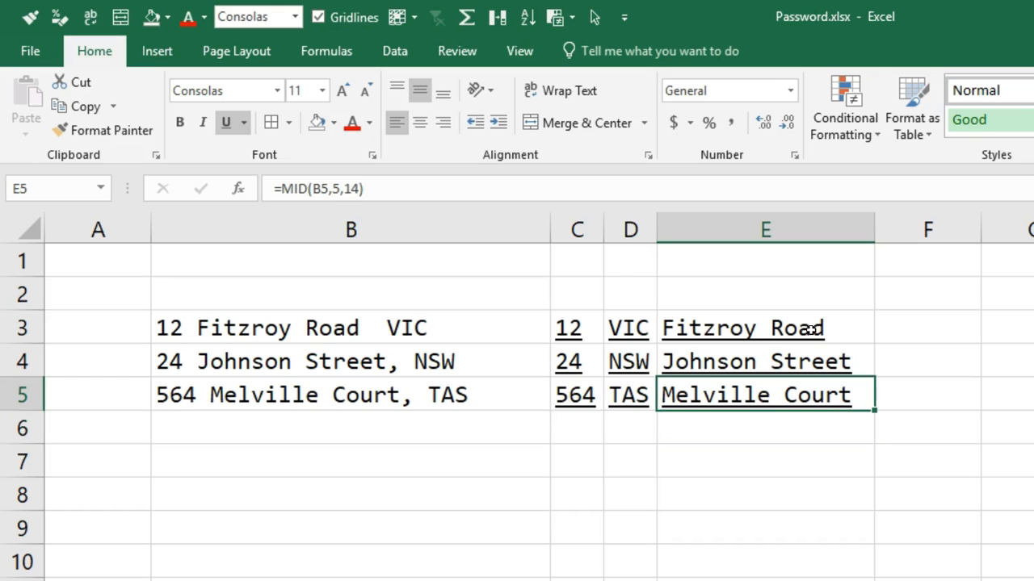
{"action": "left_click_drag", "start_coordinate": [875, 229], "coordinate": [926, 236]}
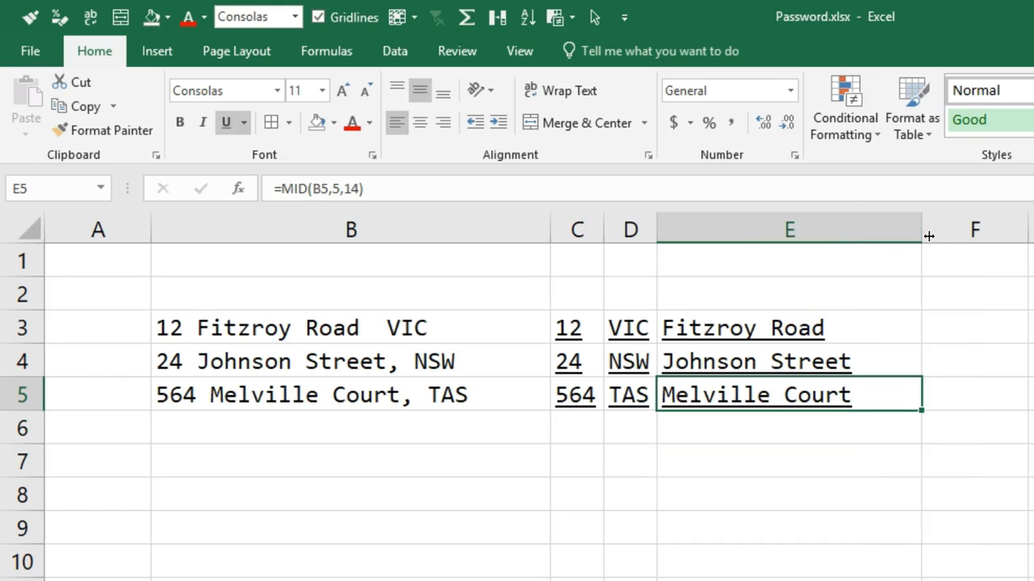